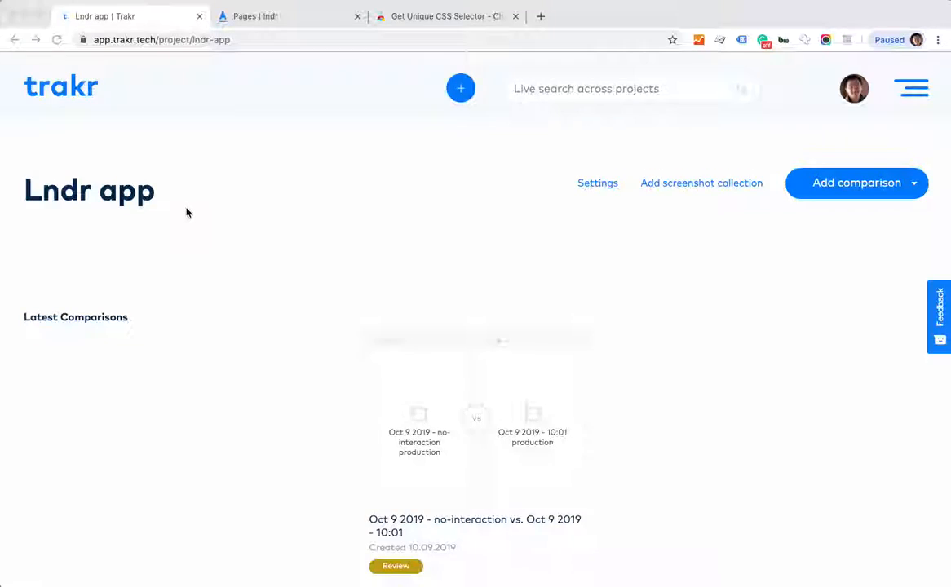
# Look over the Lndr app project's latest comparison and its screenshot collections.
pyautogui.scroll(-5, 187, 212)
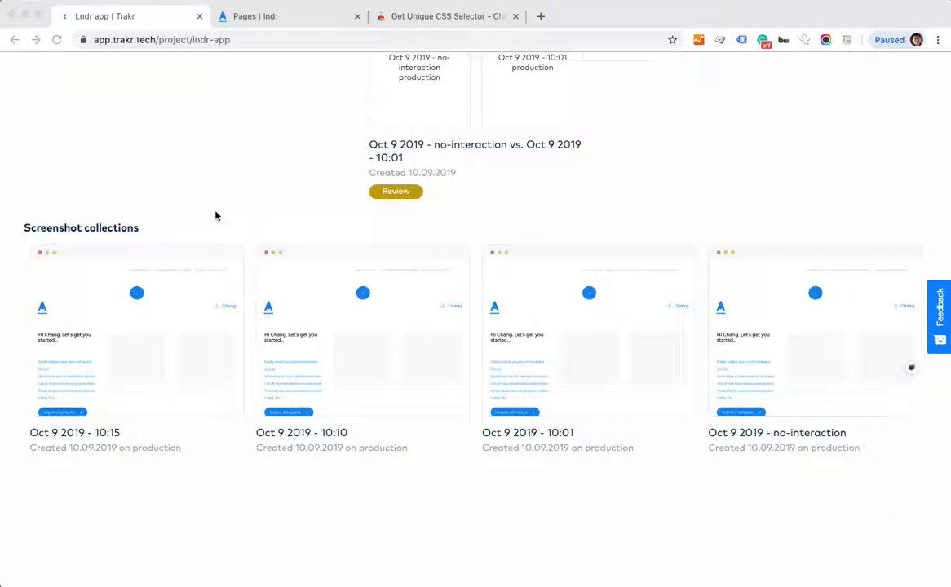
pyautogui.scroll(1, 216, 215)
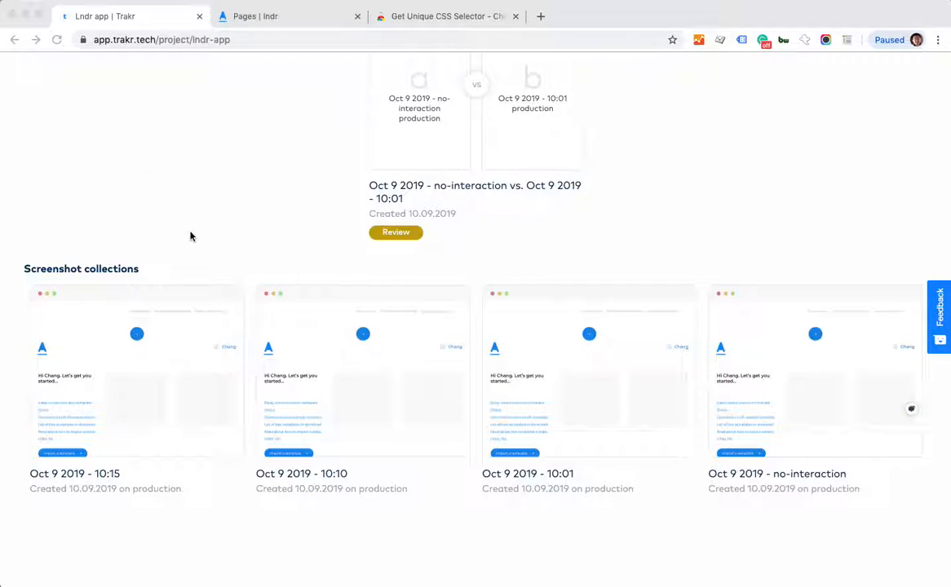
pyautogui.scroll(3, 694, 269)
pyautogui.scroll(2, 694, 269)
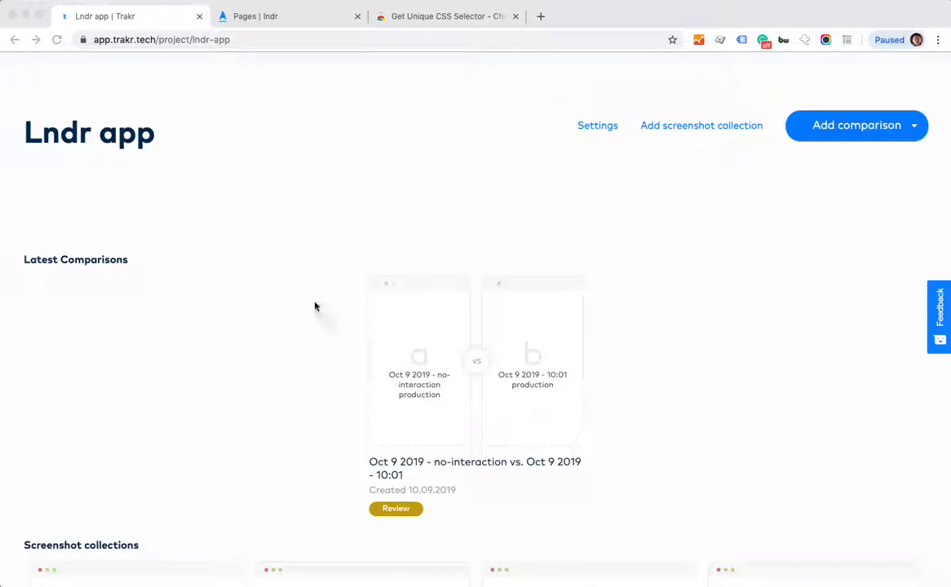
pyautogui.scroll(1, 339, 312)
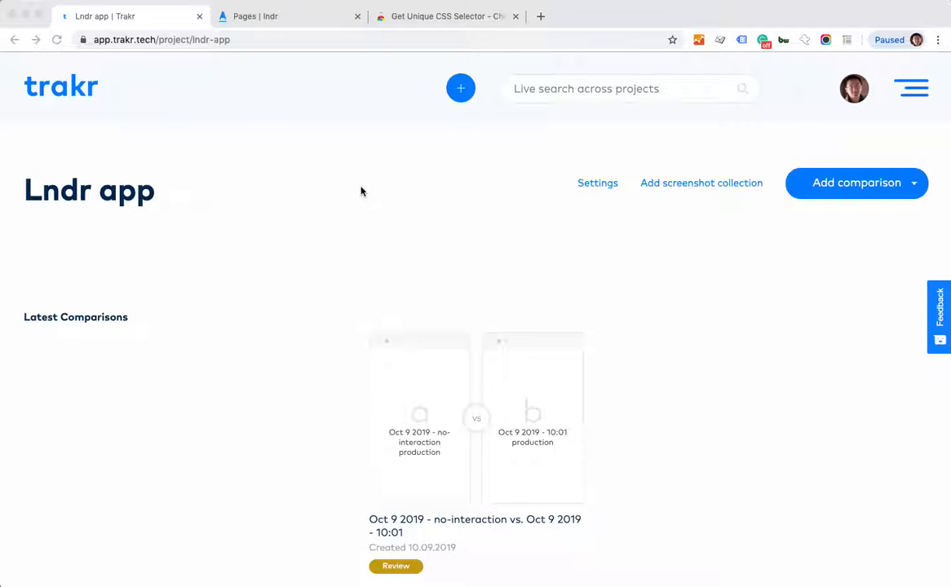
# View the logged-in Lndr home page and its account entry, and return to the Trakr project.
pyautogui.click(249, 17)
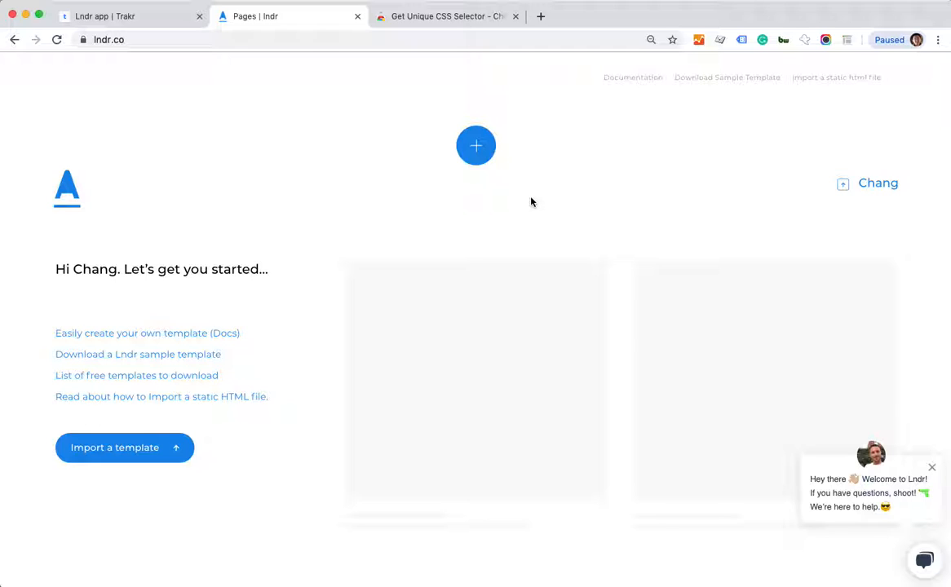
pyautogui.click(877, 190)
pyautogui.click(139, 18)
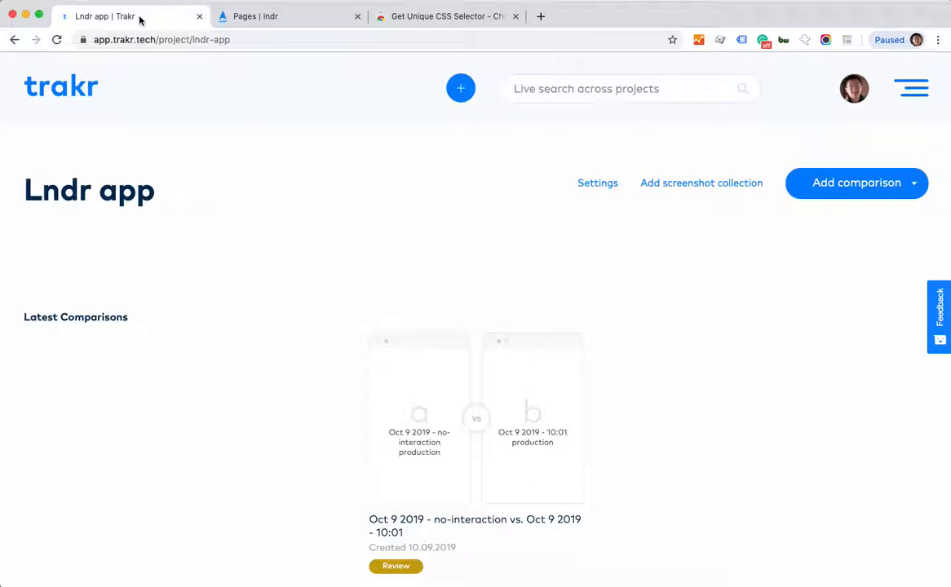
# View the Get Unique CSS Selector extension's Chrome Web Store page and return to the Trakr project.
pyautogui.click(441, 18)
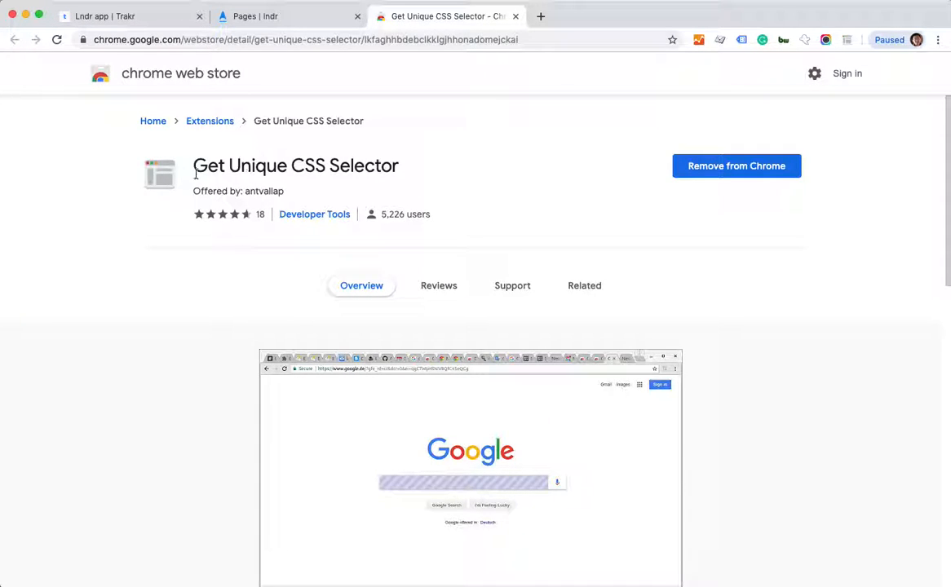
pyautogui.moveTo(195, 167); pyautogui.dragTo(406, 173)
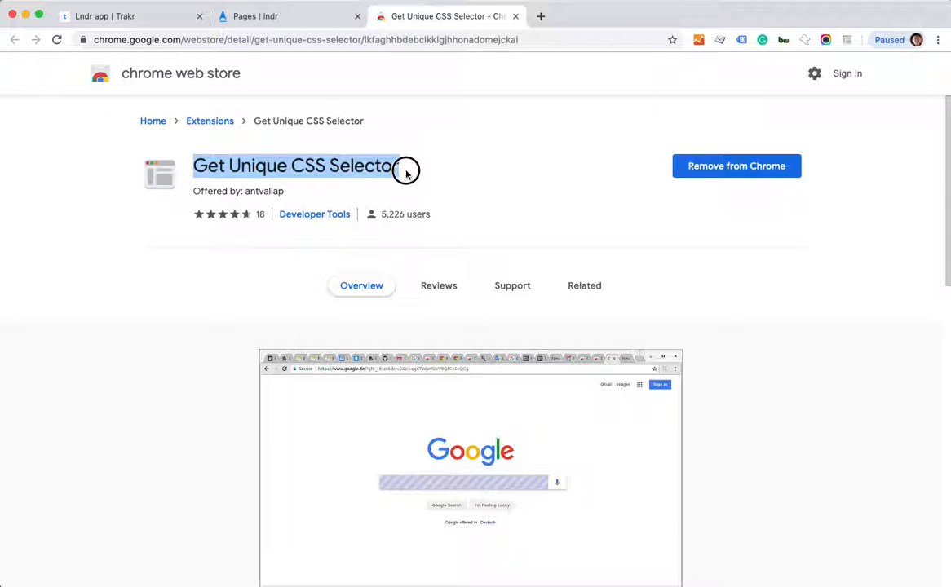
pyautogui.click(406, 173)
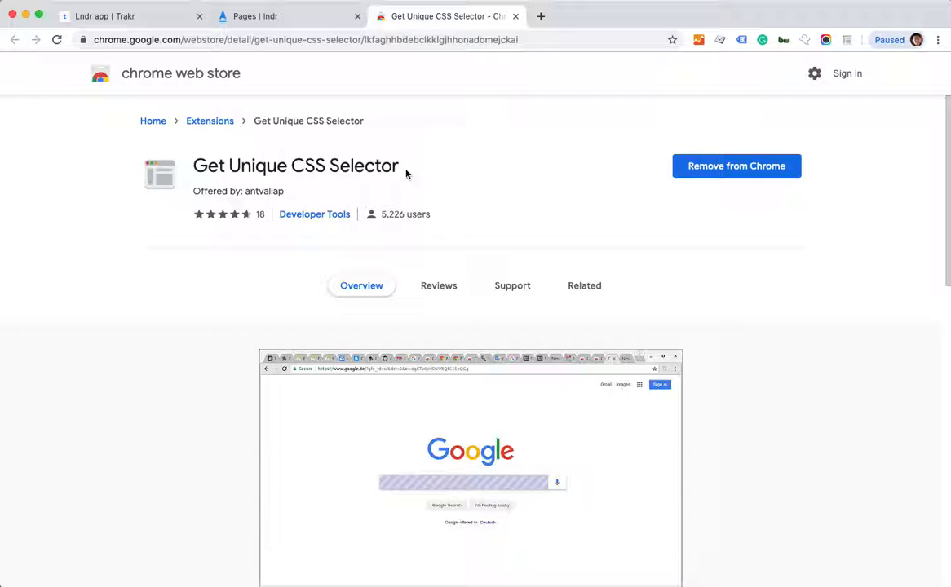
pyautogui.click(84, 17)
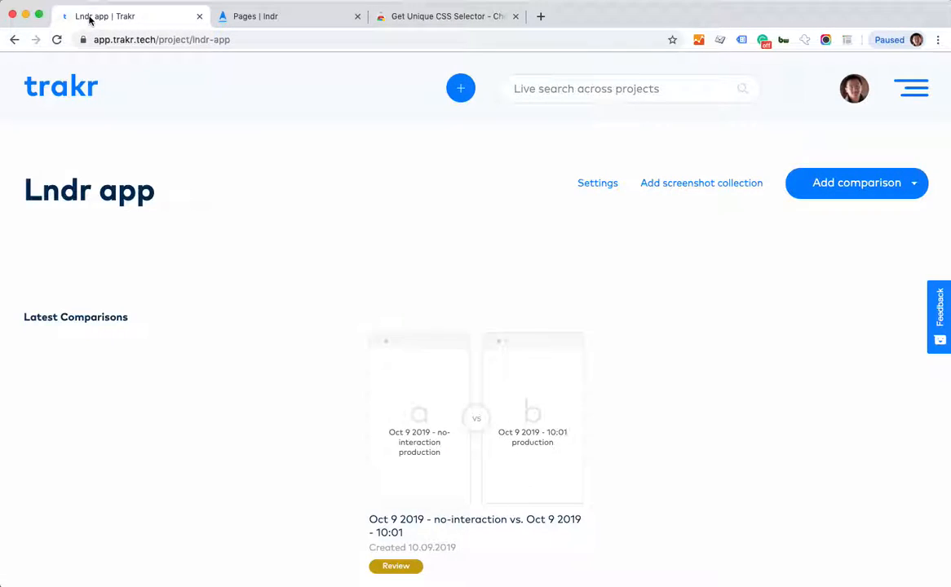
# In the Lndr app project's settings, examine the production environment's website login type and custom login instructions.
pyautogui.click(598, 183)
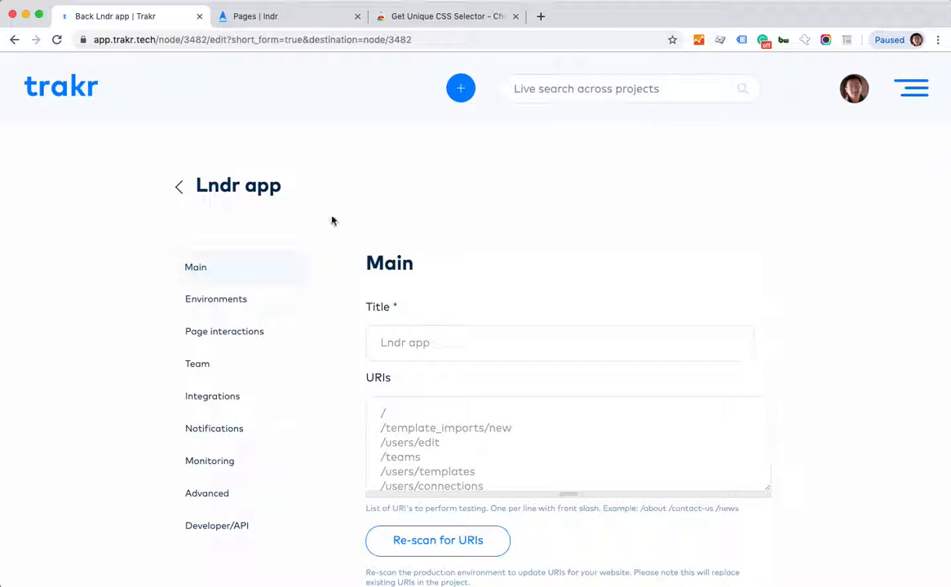
pyautogui.scroll(-2, 331, 219)
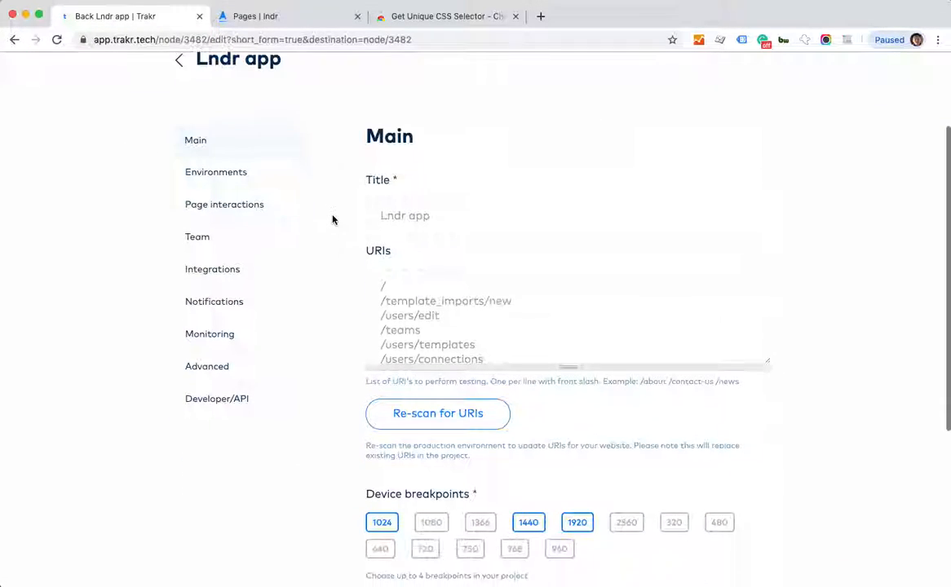
pyautogui.click(272, 183)
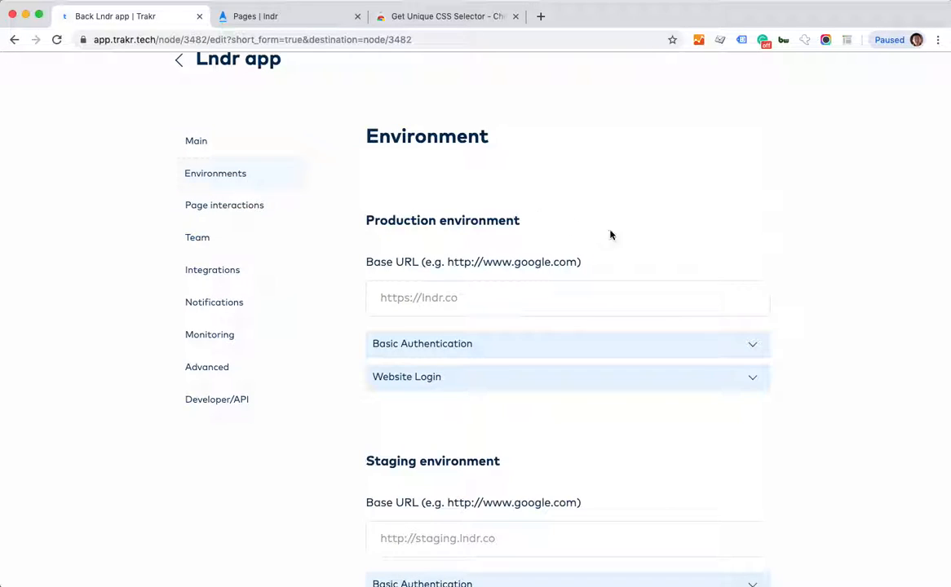
pyautogui.click(414, 381)
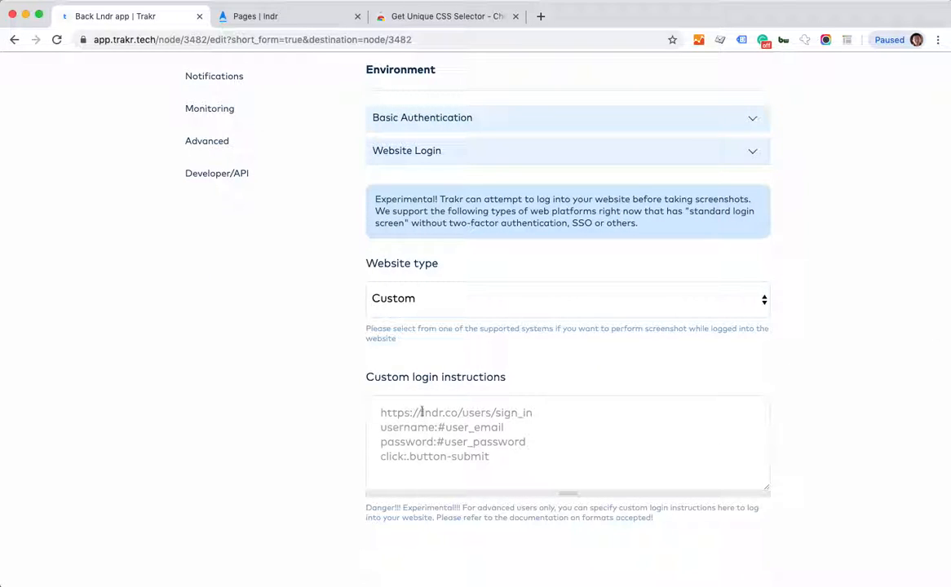
pyautogui.scroll(2, 357, 417)
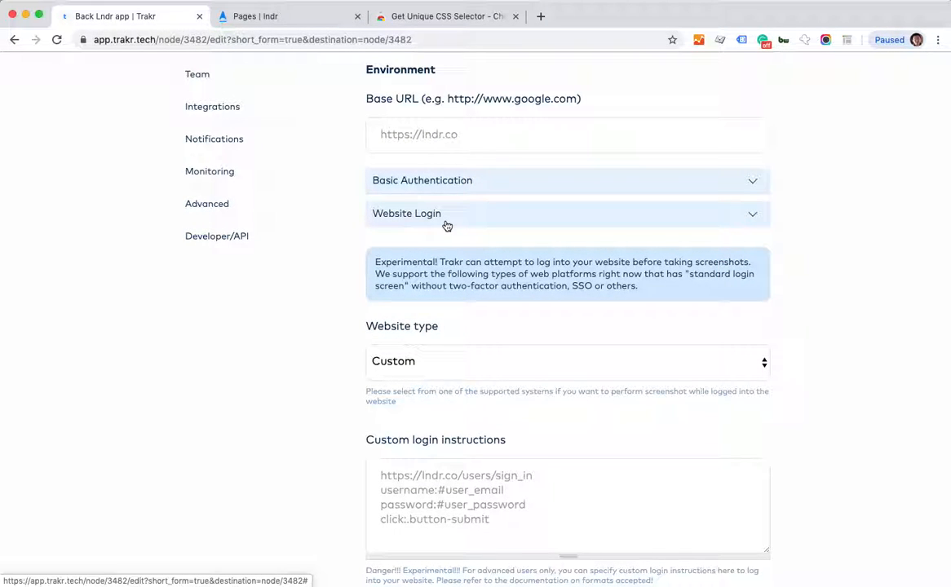
pyautogui.click(443, 222)
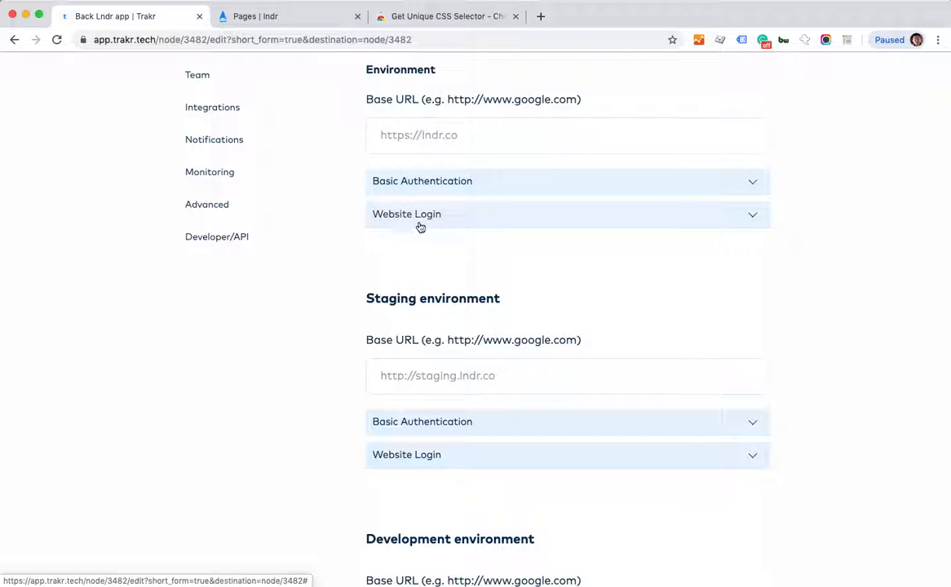
pyautogui.scroll(3, 435, 236)
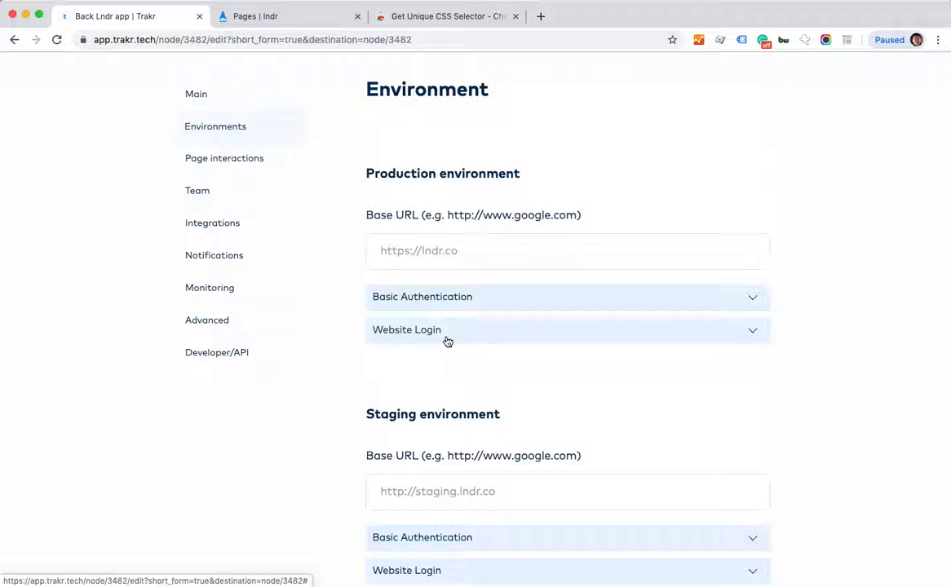
pyautogui.scroll(2, 316, 306)
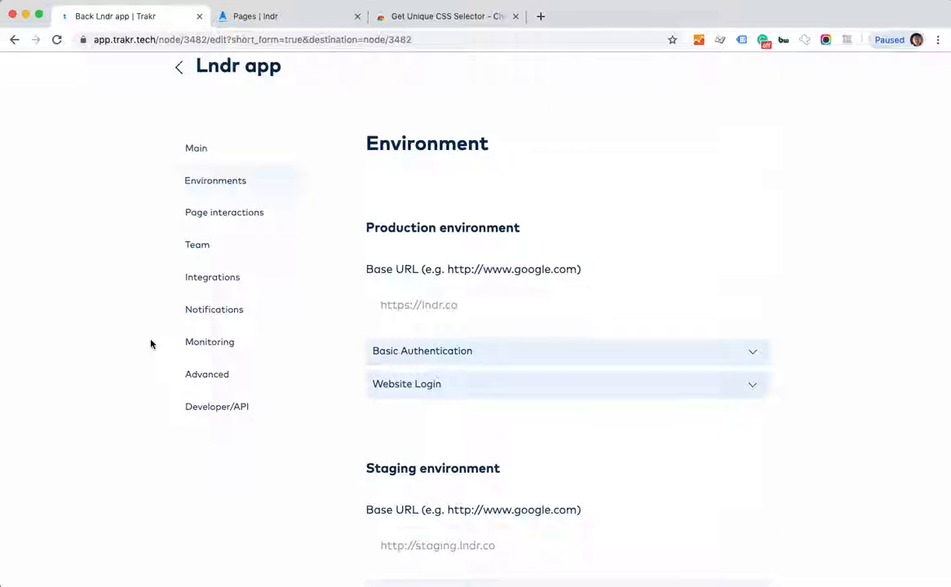
pyautogui.scroll(2, 151, 343)
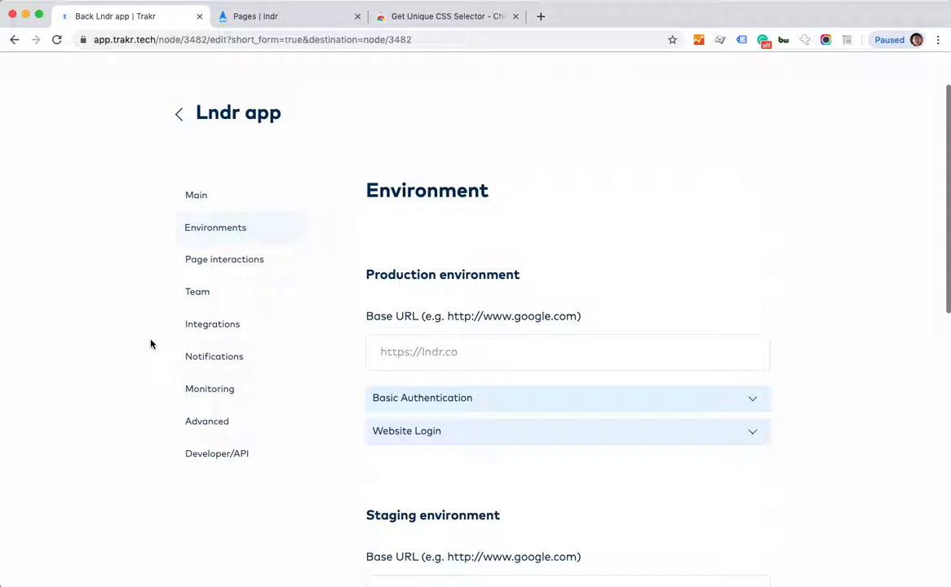
# Examine the mask selectors in the project's advanced settings and compare them with the chat widget on the Lndr page.
pyautogui.click(207, 430)
pyautogui.scroll(-3, 138, 424)
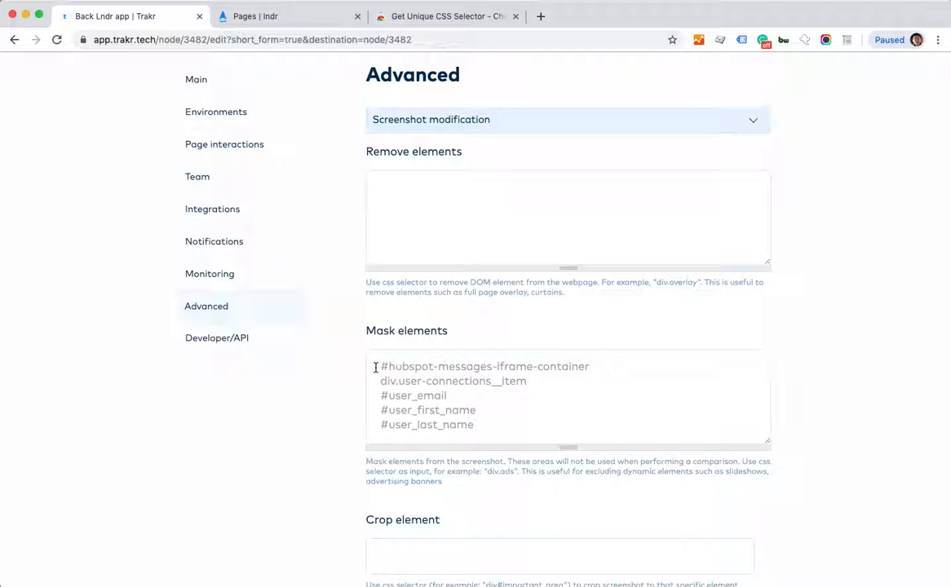
pyautogui.moveTo(377, 366); pyautogui.dragTo(556, 432)
pyautogui.click(556, 432)
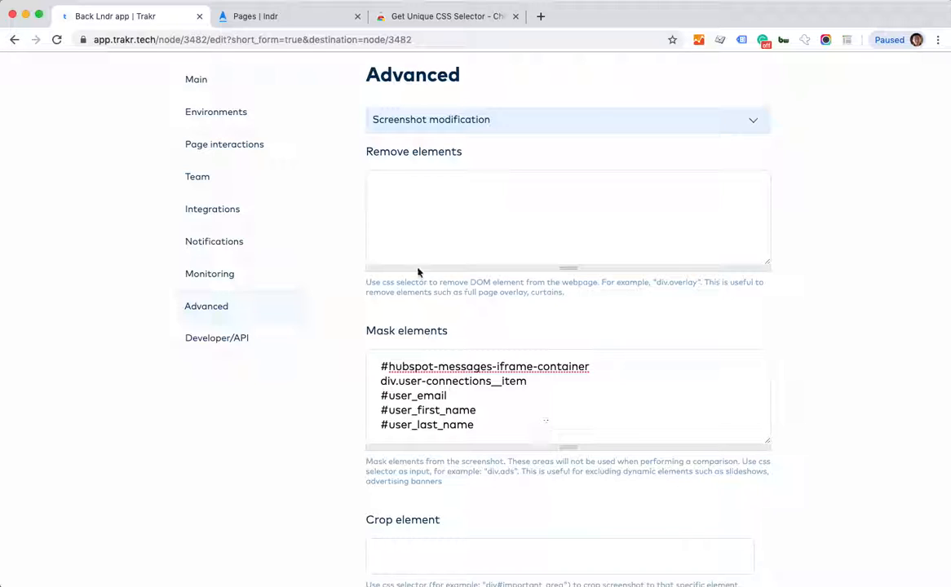
pyautogui.click(240, 14)
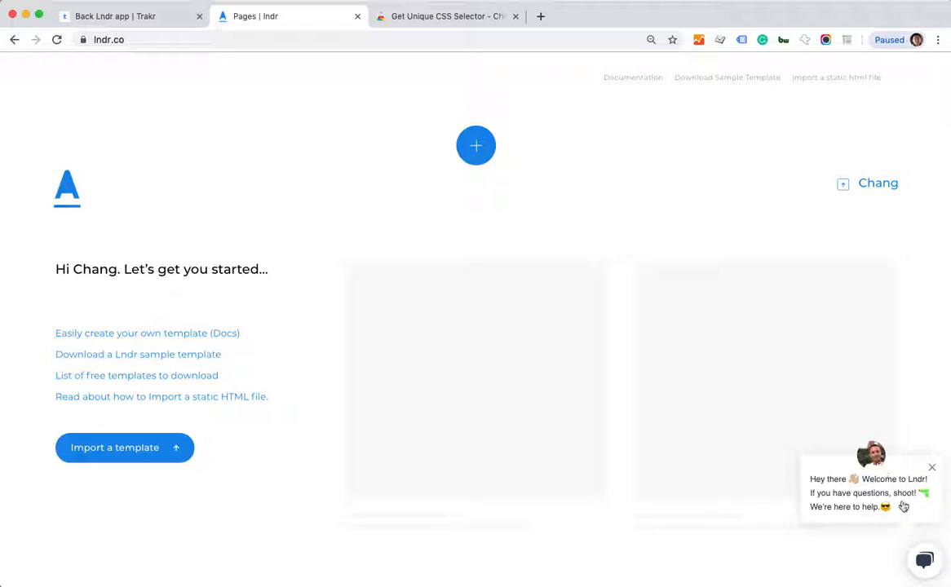
pyautogui.click(130, 19)
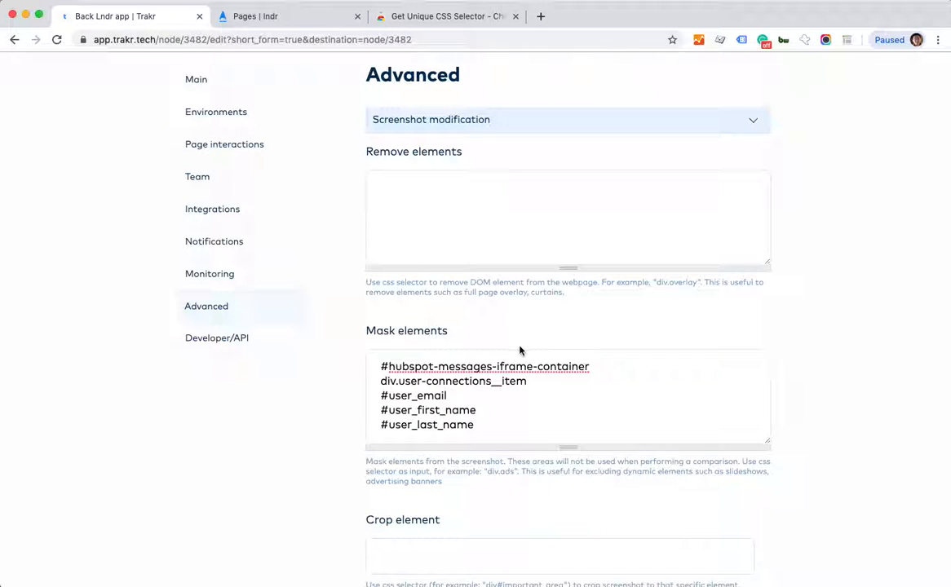
# Move the selector #hubspot-messages-iframe-container from Mask elements to Remove elements, leaving no blank line behind.
pyautogui.moveTo(615, 368); pyautogui.dragTo(346, 366)
pyautogui.press('super+x')
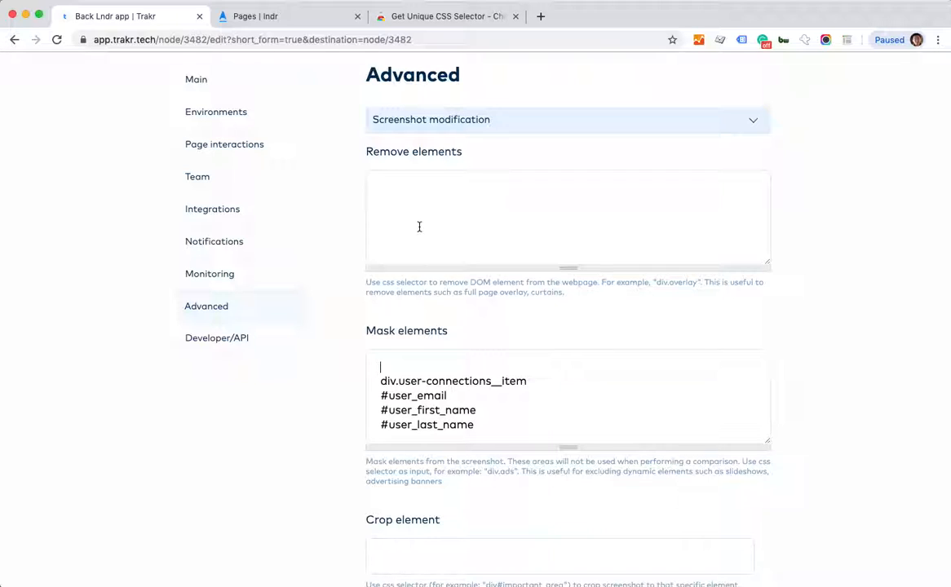
pyautogui.click(418, 227)
pyautogui.press('super+v')
pyautogui.click(373, 383)
pyautogui.press('BackSpace')
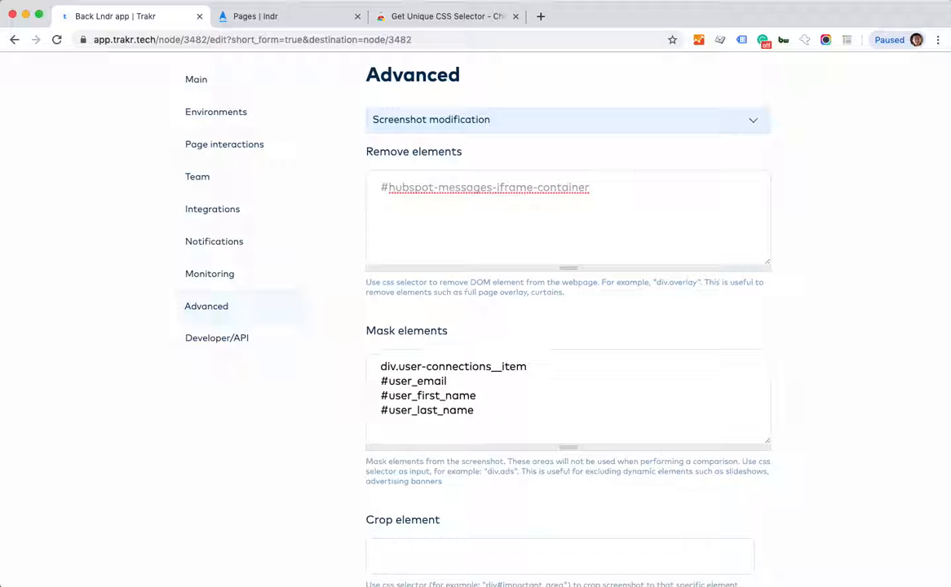
# Check the remaining mask selectors for the user connections, email and name fields, and save the project settings.
pyautogui.moveTo(502, 412); pyautogui.dragTo(335, 353)
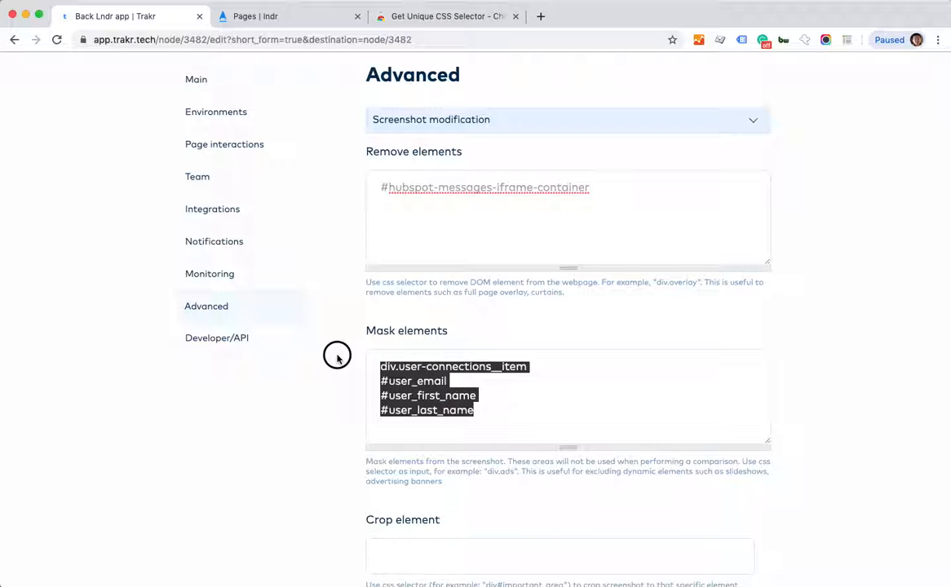
pyautogui.click(489, 394)
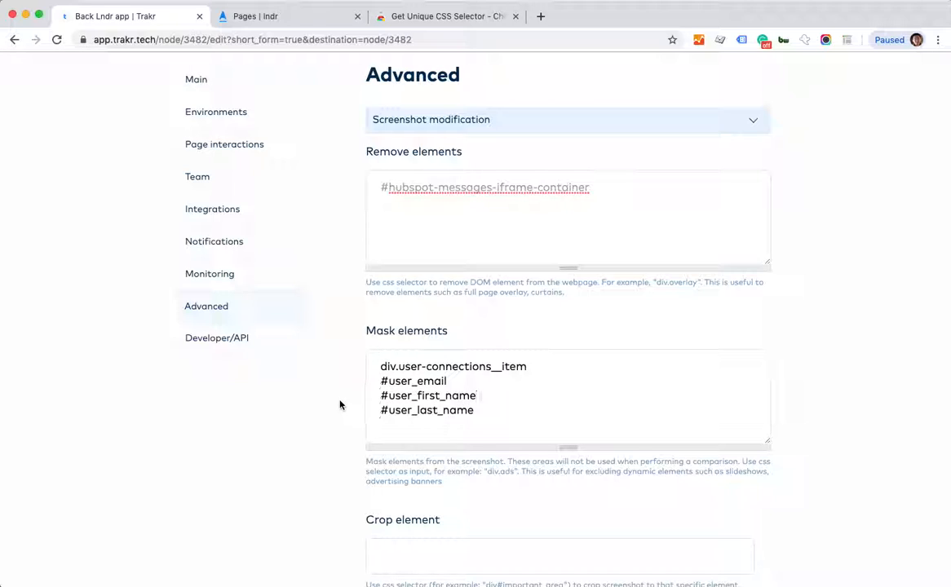
pyautogui.click(506, 430)
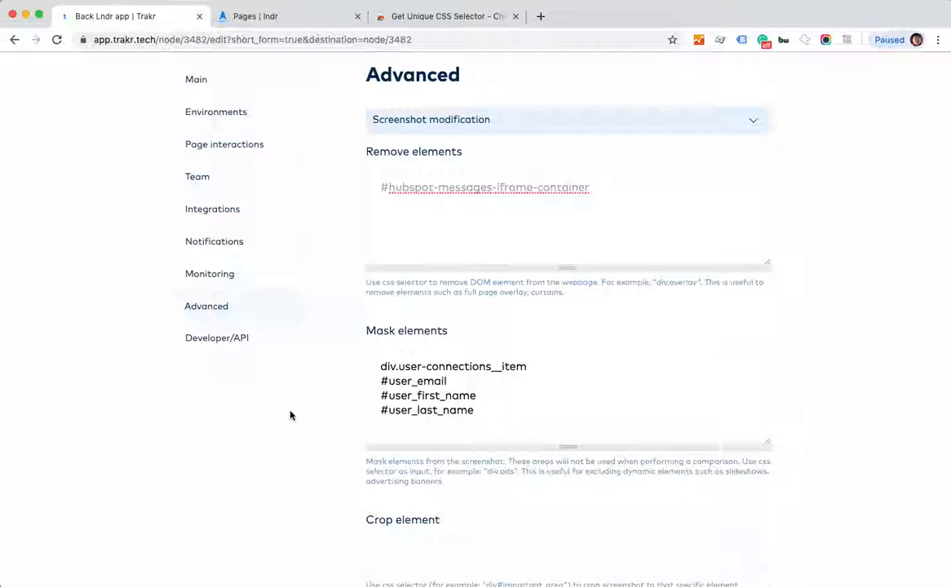
pyautogui.scroll(-4, 291, 416)
pyautogui.scroll(2, 320, 388)
pyautogui.scroll(-5, 320, 389)
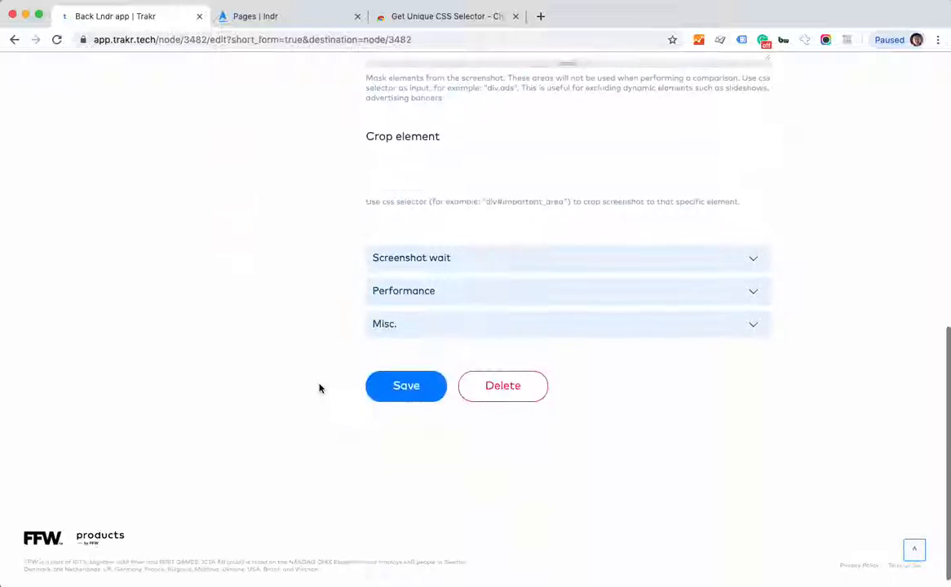
pyautogui.click(398, 376)
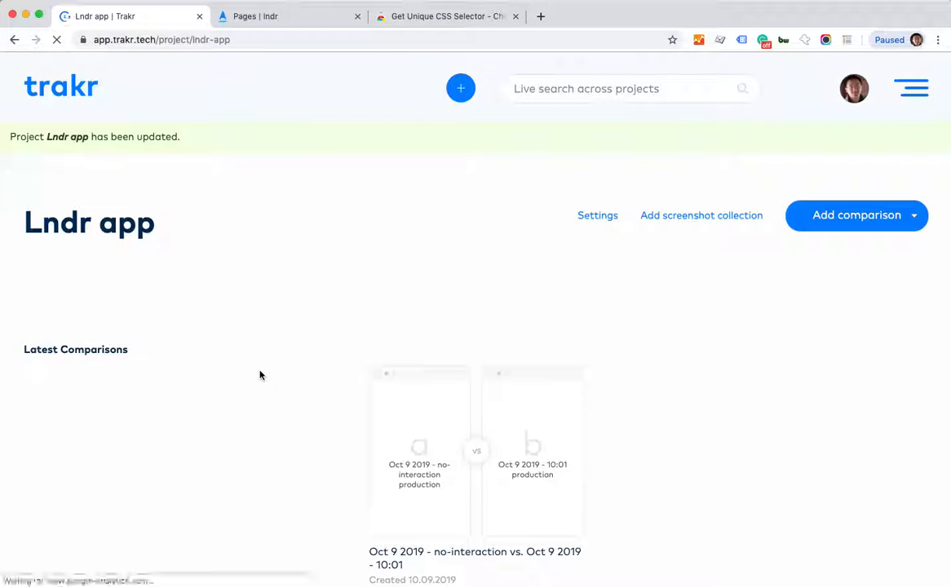
pyautogui.scroll(-5, 261, 376)
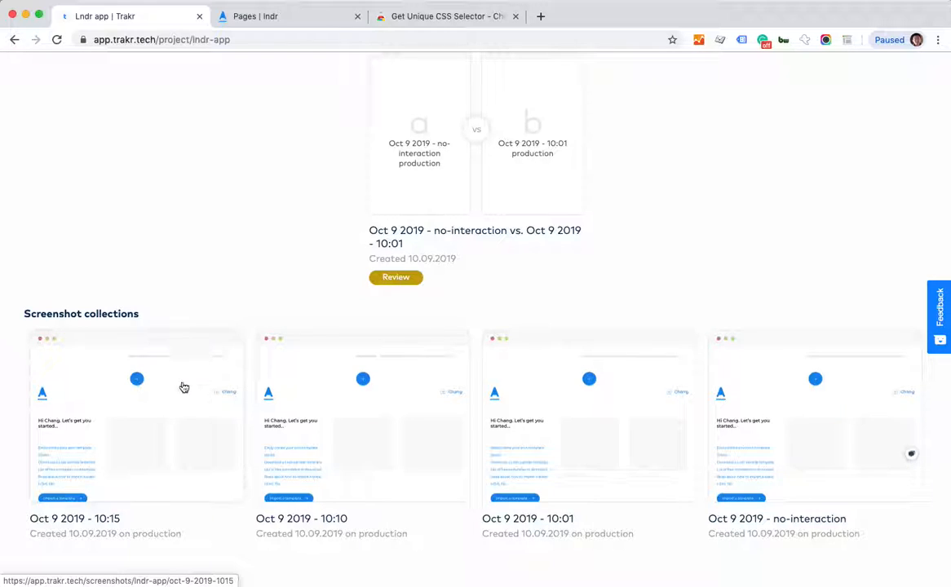
pyautogui.click(157, 371)
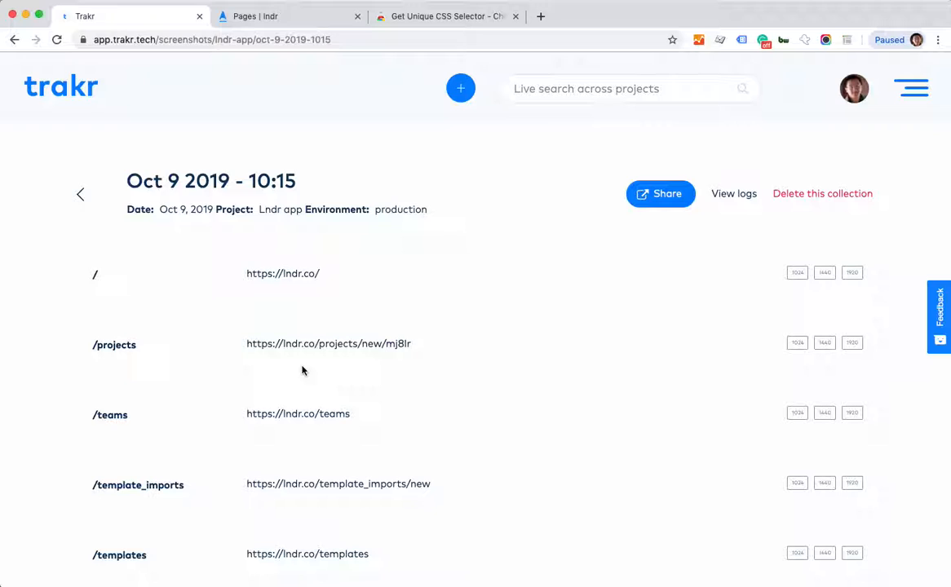
pyautogui.scroll(-3, 301, 371)
pyautogui.scroll(-2, 302, 371)
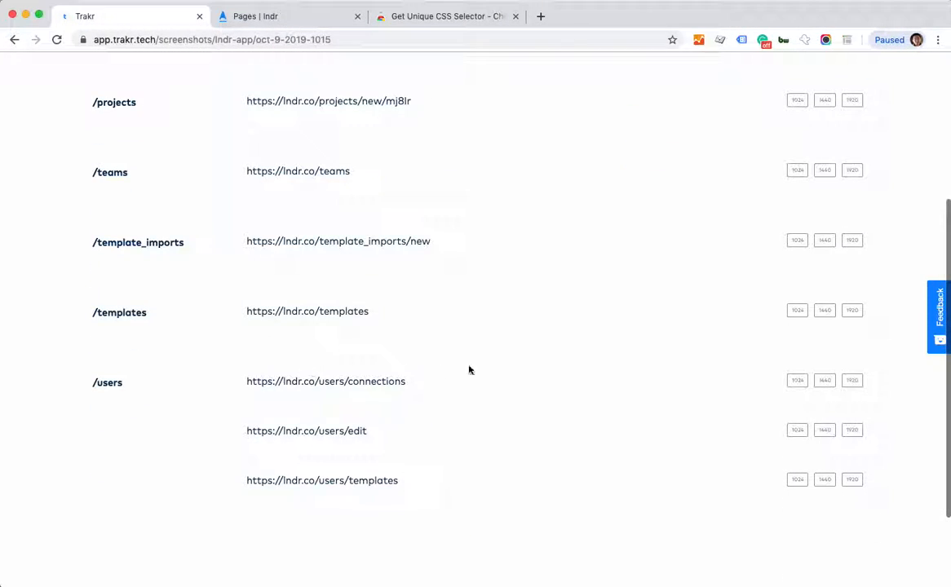
pyautogui.click(324, 435)
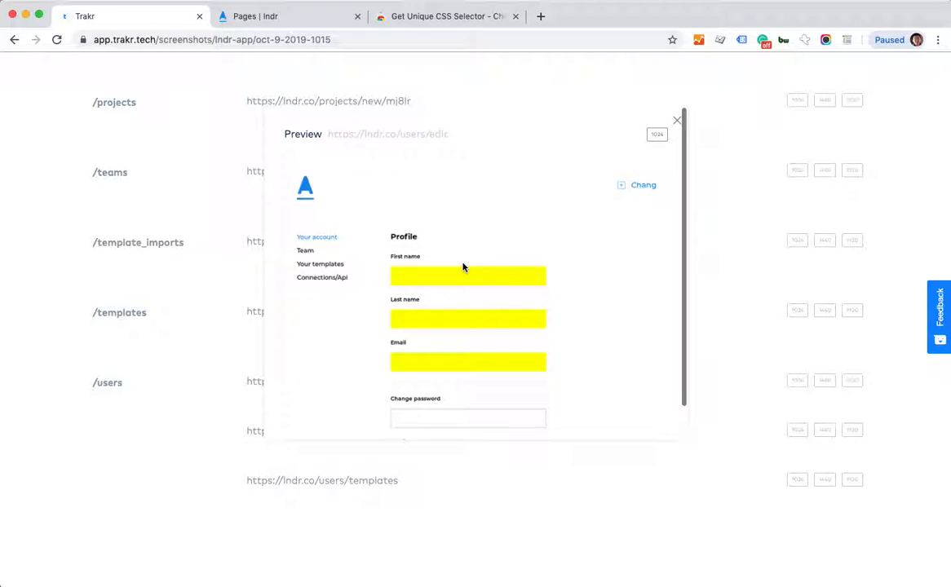
pyautogui.click(676, 121)
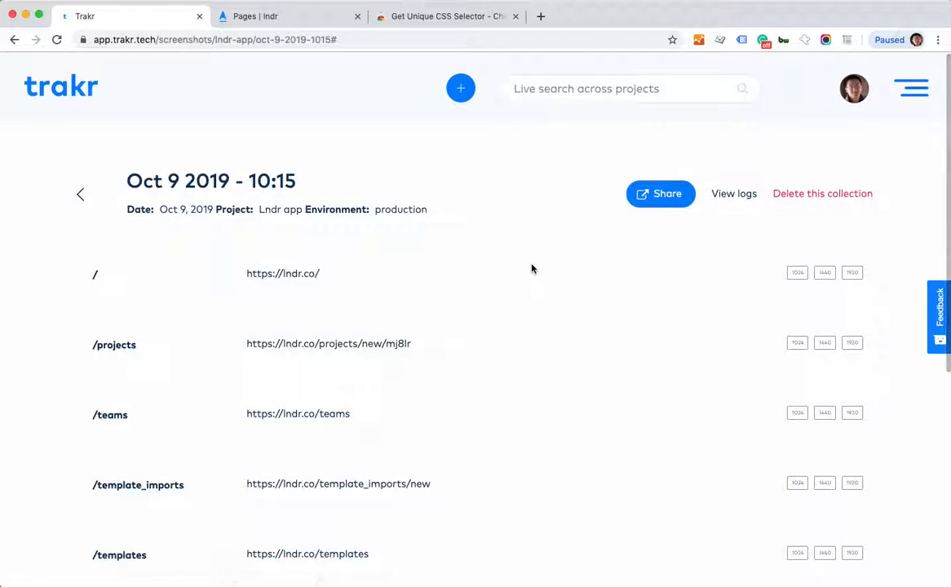
# Look over the page list of the Oct 9 2019 - 10:15 collection and return to the Lndr app project page.
pyautogui.scroll(-1, 532, 269)
pyautogui.scroll(-1, 525, 263)
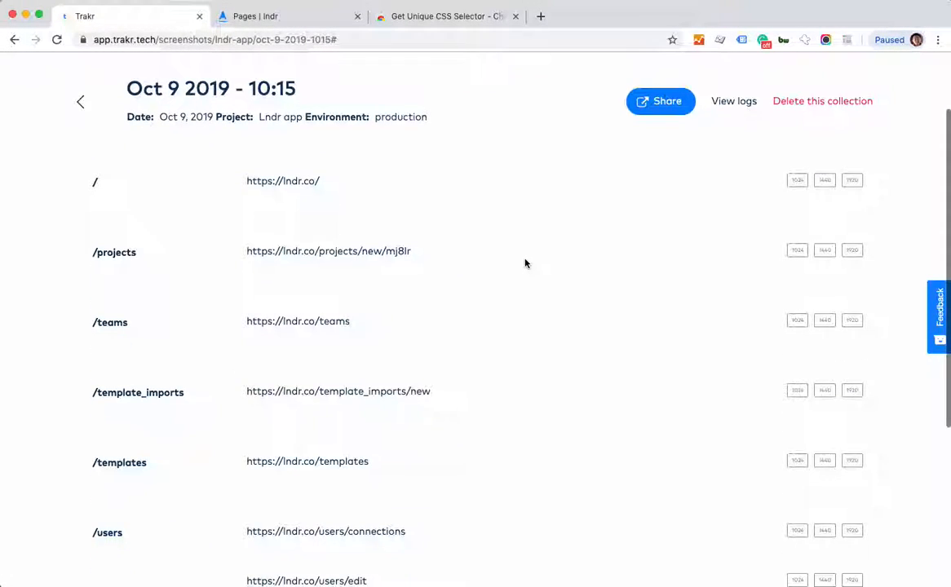
pyautogui.scroll(2, 526, 264)
pyautogui.click(86, 176)
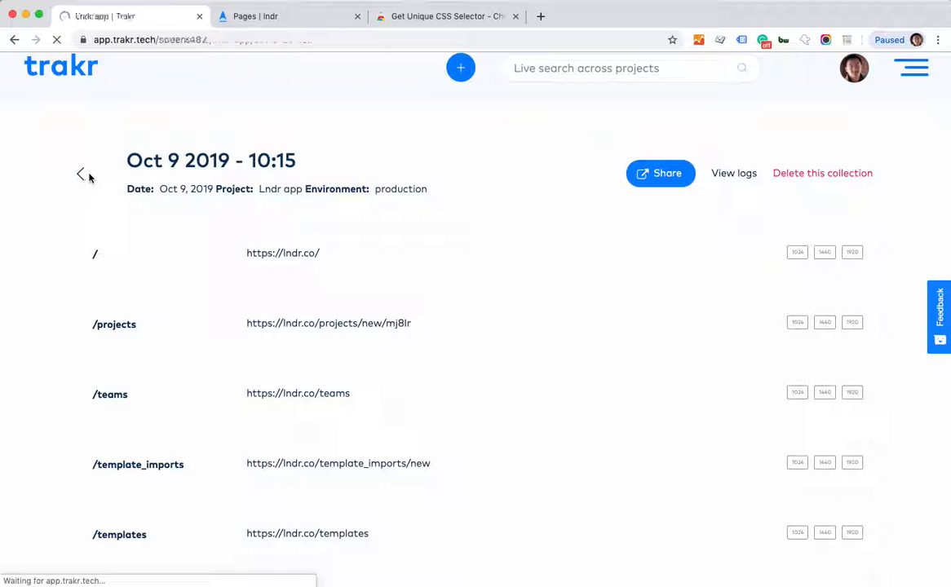
# On the Lndr site, start a new page with the Clothing Demo from Lndr Templates, then go back to the pages overview.
pyautogui.click(299, 17)
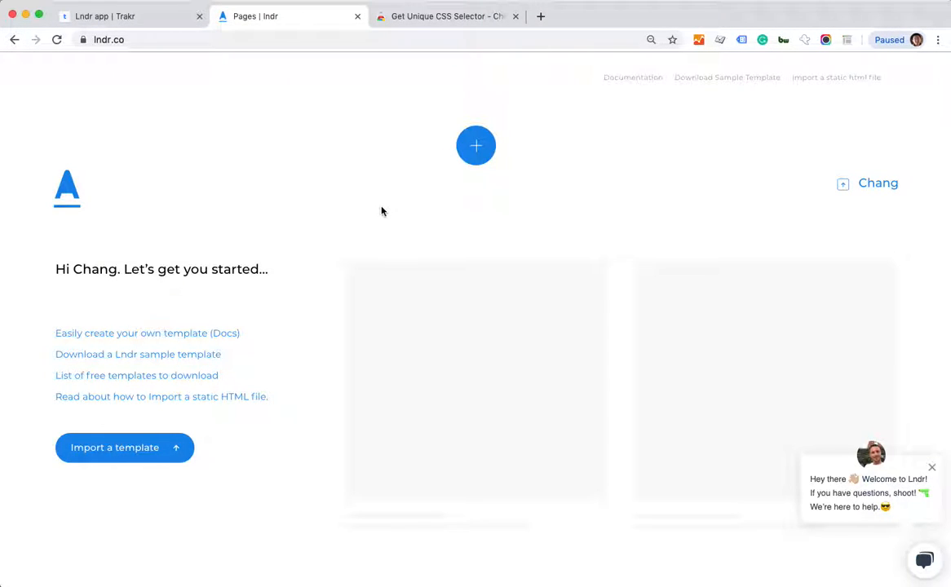
pyautogui.click(473, 152)
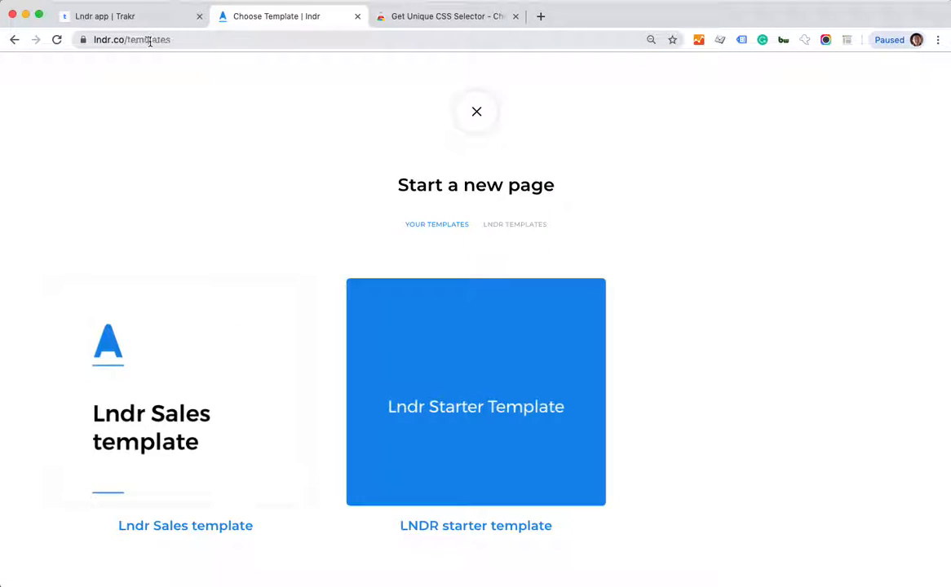
pyautogui.scroll(-1, 450, 269)
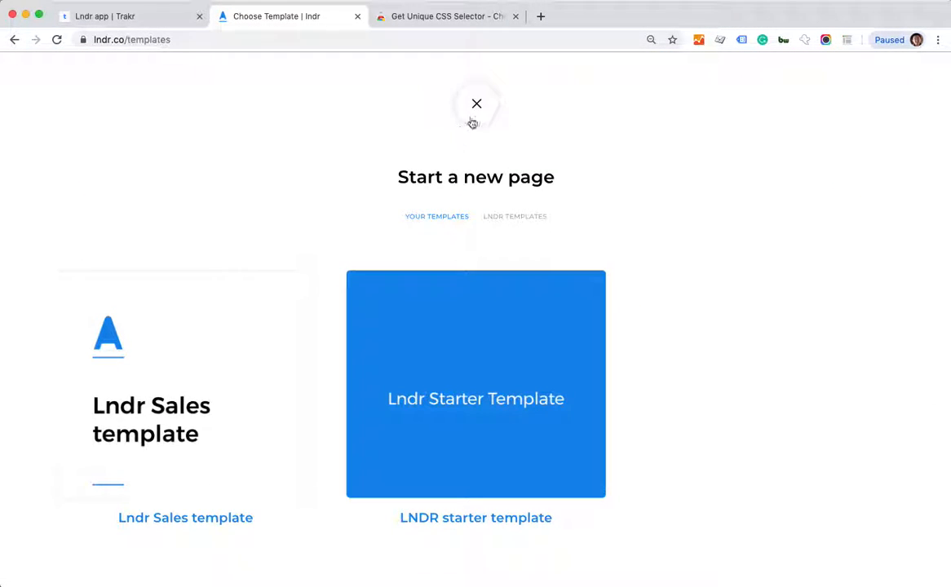
pyautogui.click(510, 219)
pyautogui.click(254, 444)
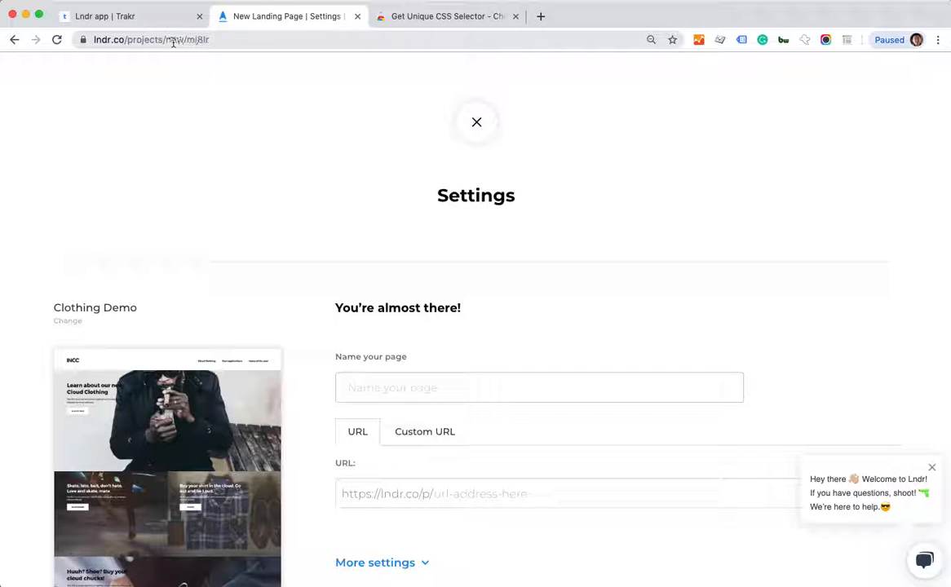
pyautogui.click(13, 39)
pyautogui.click(13, 39)
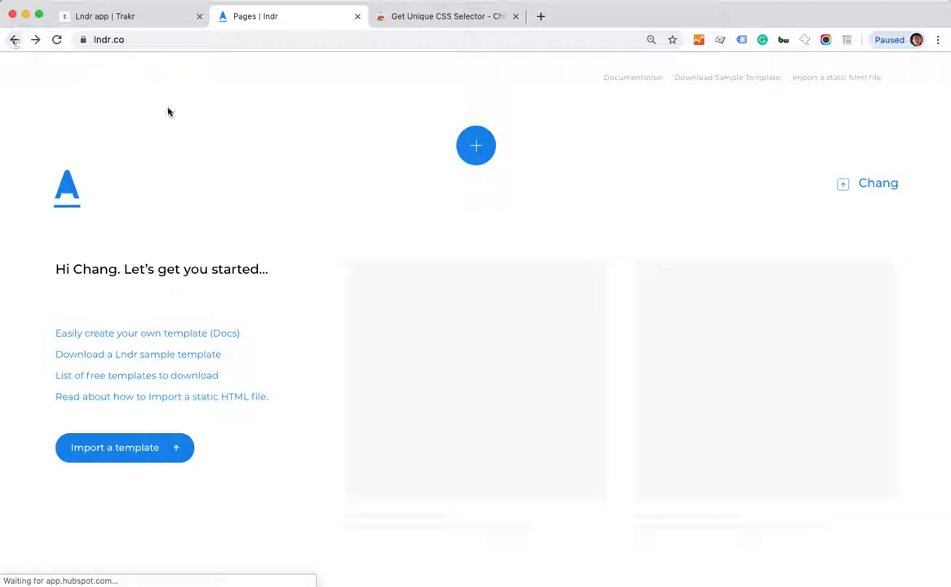
# Start a new page again, compare the Your Templates and Lndr Templates views by switching between them, and close the template chooser.
pyautogui.click(469, 148)
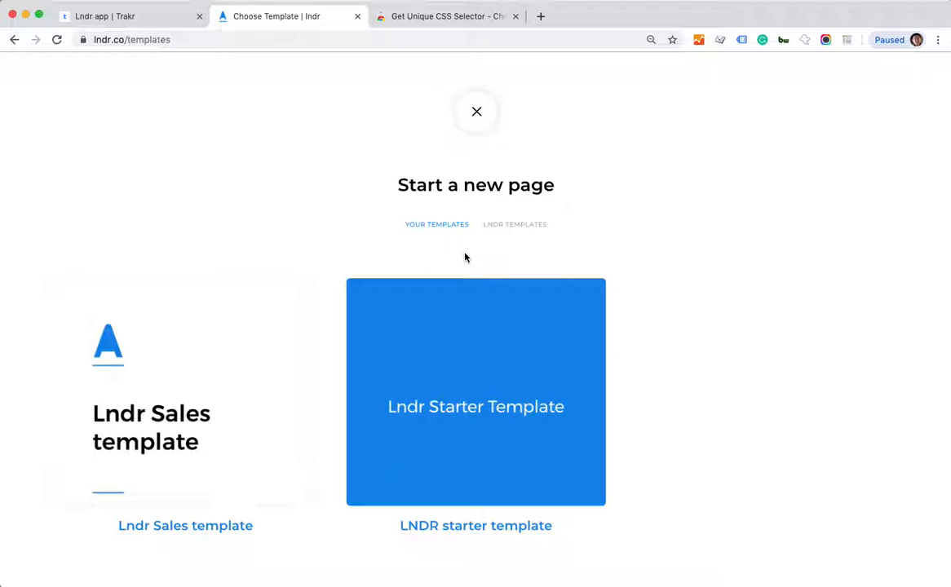
pyautogui.click(518, 231)
pyautogui.scroll(-1, 516, 231)
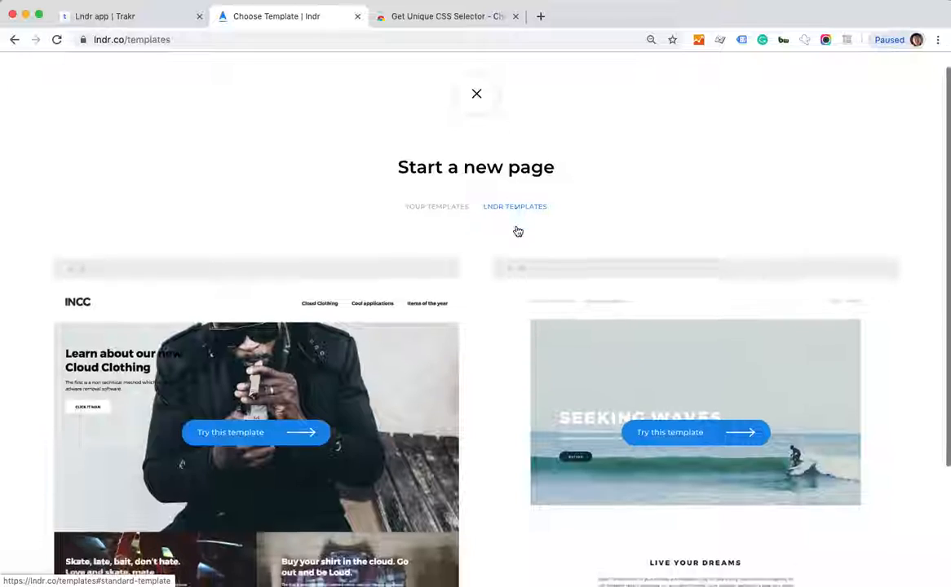
pyautogui.click(451, 210)
pyautogui.click(501, 216)
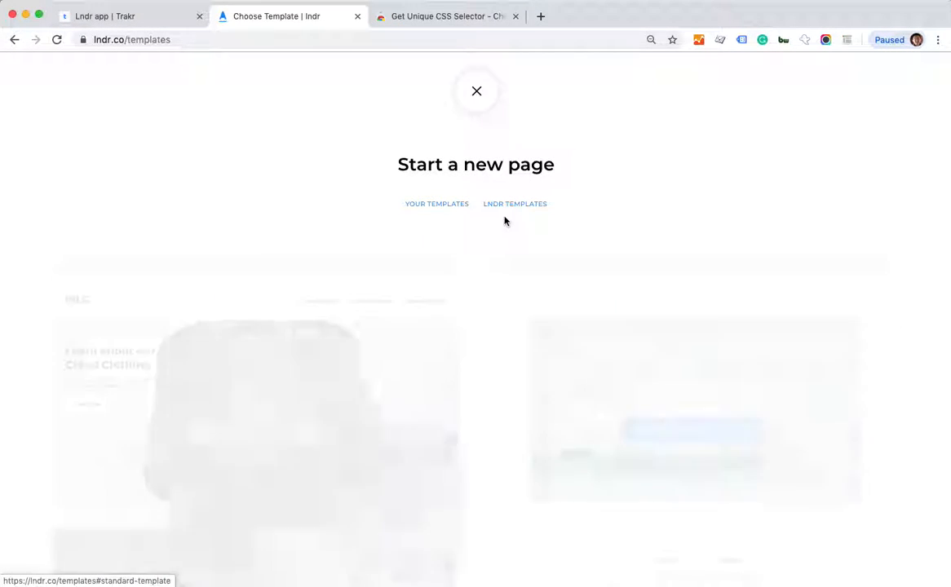
pyautogui.click(434, 211)
pyautogui.click(506, 218)
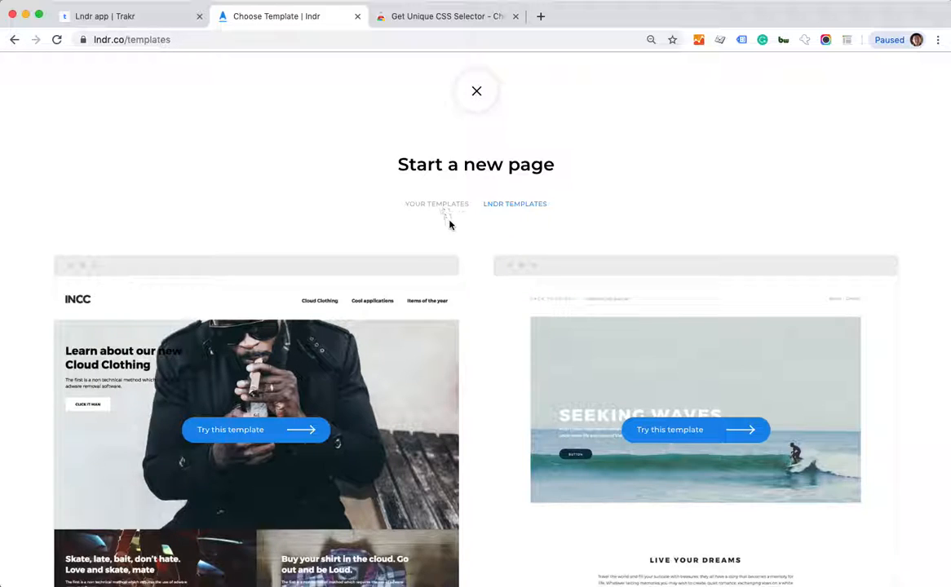
pyautogui.scroll(-1, 453, 223)
pyautogui.scroll(1, 493, 98)
pyautogui.click(477, 110)
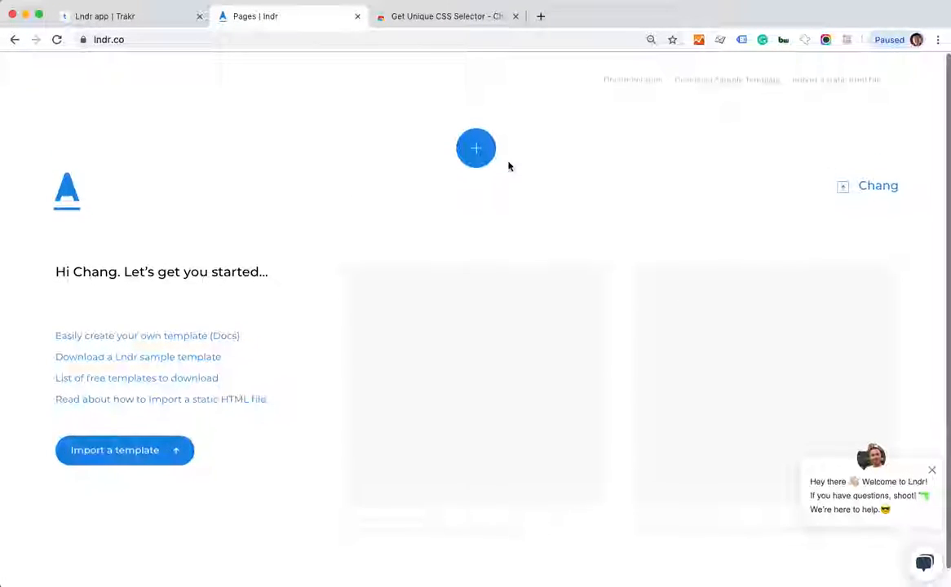
# Open the new page settings for the Clothing Demo template from Lndr Templates.
pyautogui.click(478, 147)
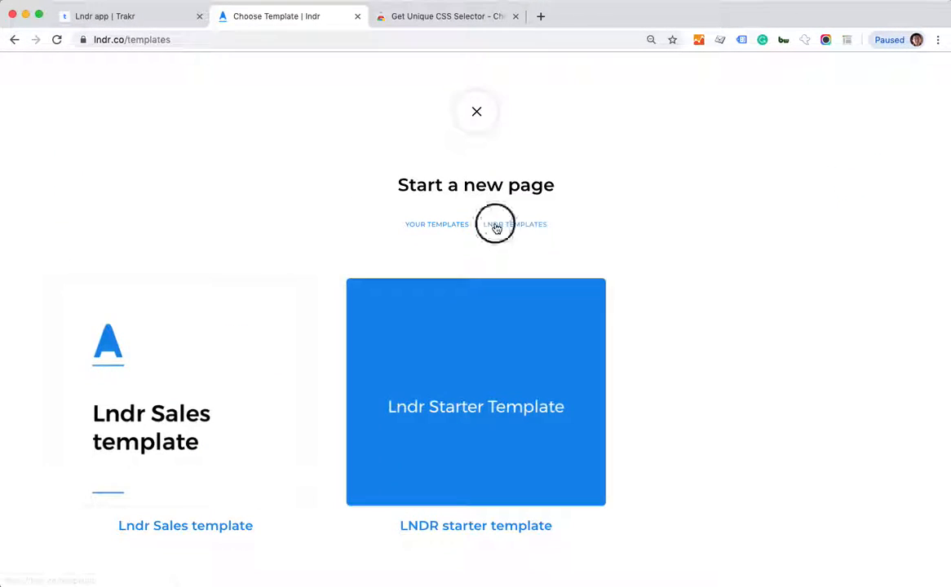
pyautogui.scroll(-5, 461, 246)
pyautogui.click(253, 273)
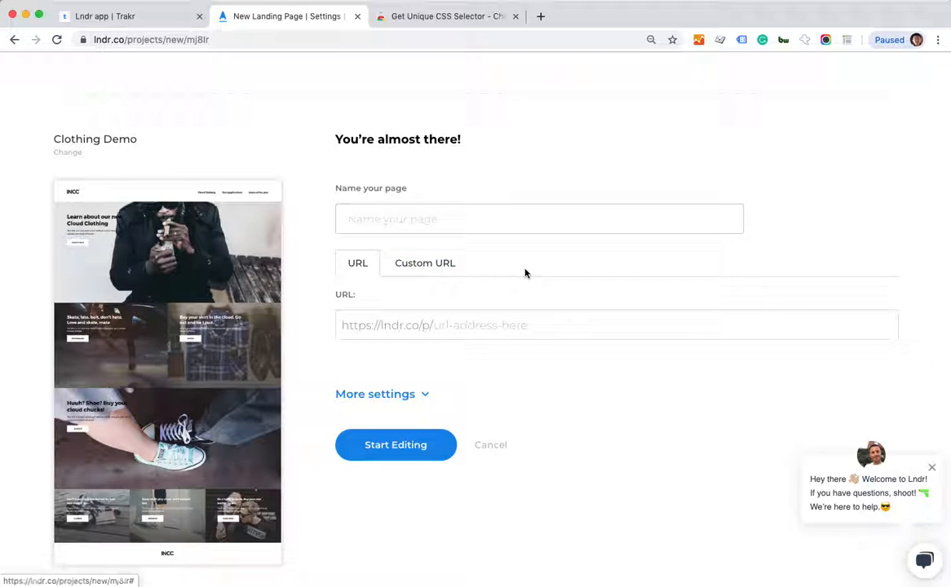
# Examine the Custom URL option, the expanded More settings and the New group form, then switch back to the URL option.
pyautogui.click(432, 265)
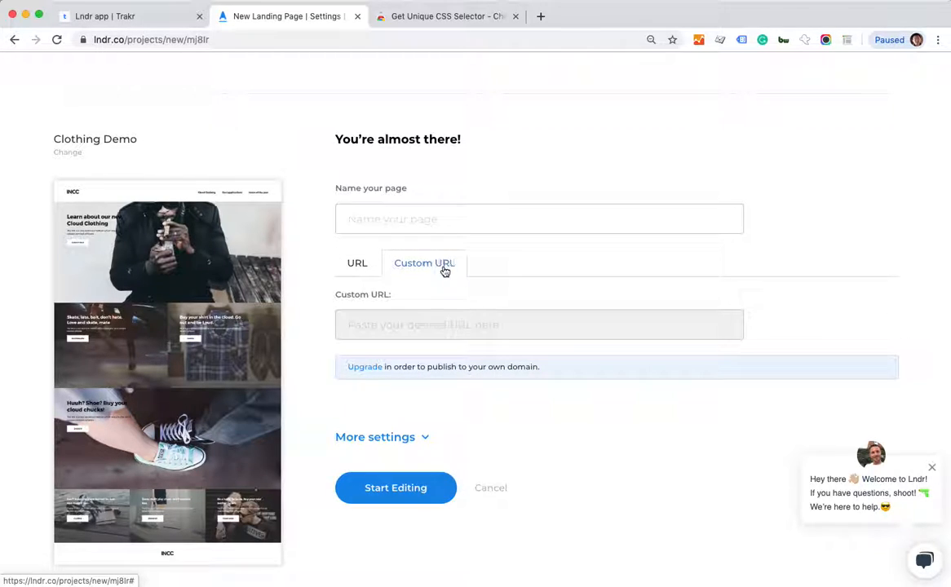
pyautogui.click(373, 438)
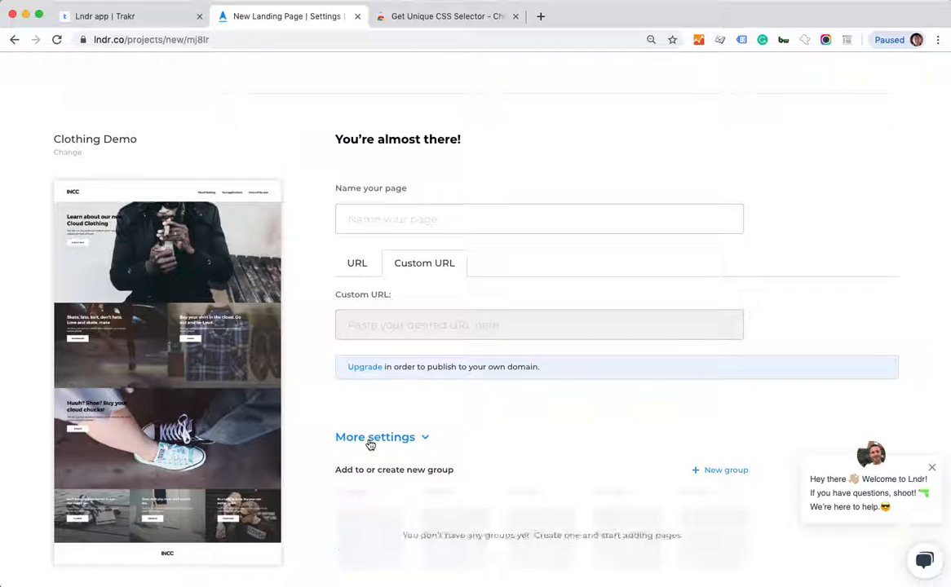
pyautogui.scroll(-3, 369, 441)
pyautogui.click(723, 349)
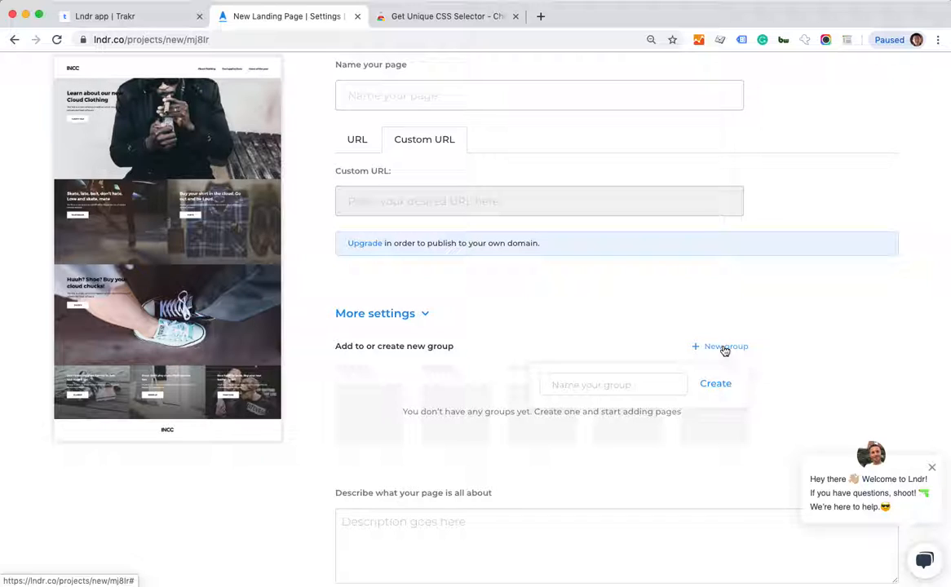
pyautogui.click(724, 346)
pyautogui.click(347, 141)
# Collapse More settings, expand and collapse it once more to show the page states, and close the new page settings.
pyautogui.scroll(2, 346, 141)
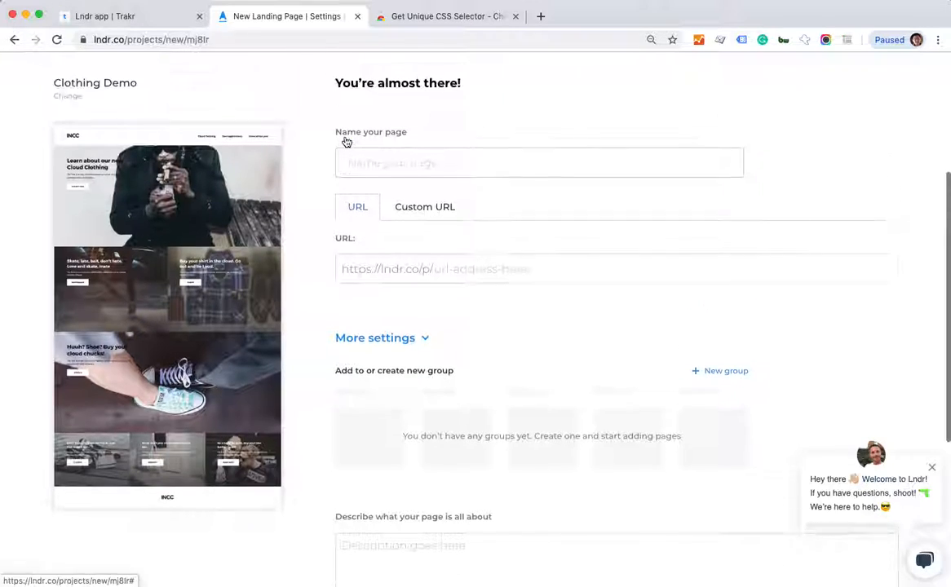
pyautogui.scroll(3, 420, 300)
pyautogui.scroll(-2, 419, 299)
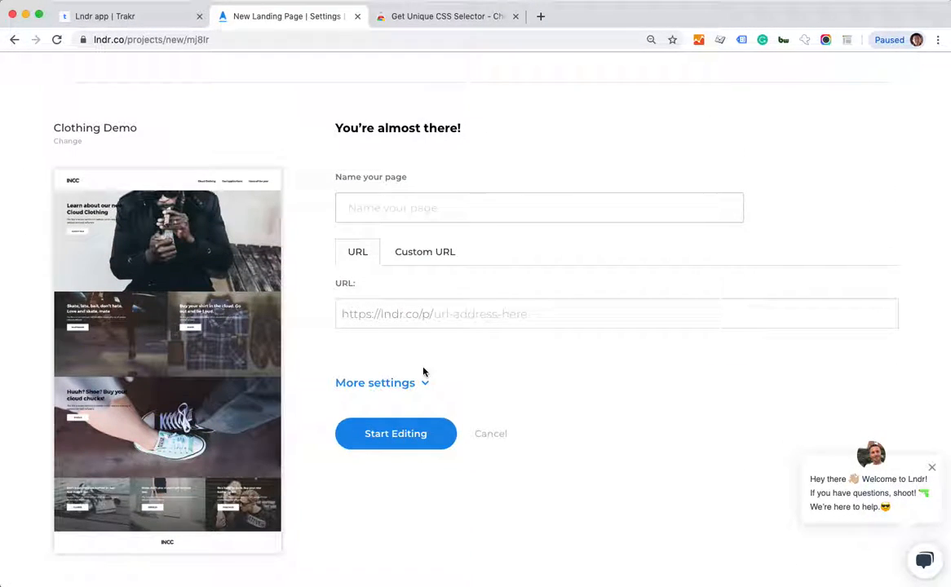
pyautogui.click(405, 383)
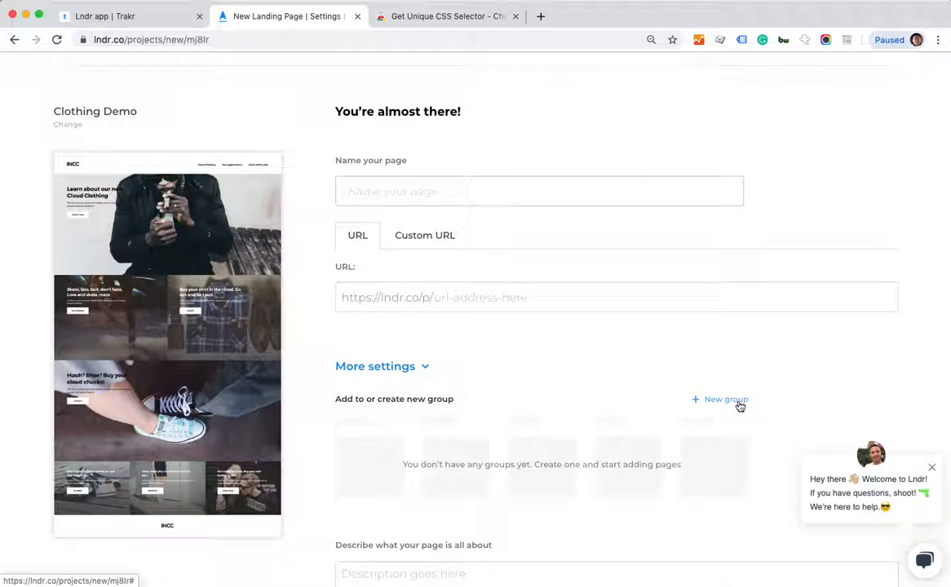
pyautogui.click(366, 368)
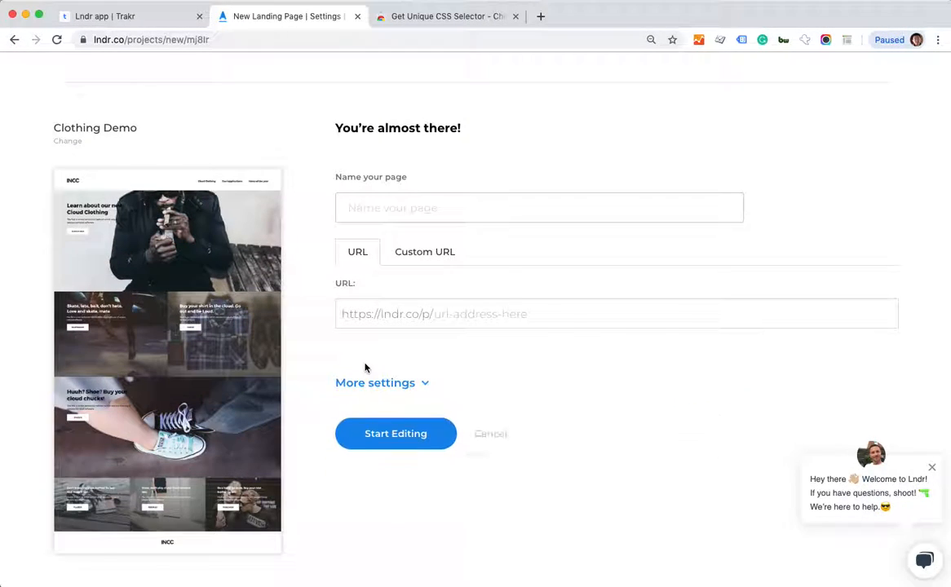
pyautogui.scroll(3, 365, 367)
pyautogui.scroll(-2, 364, 368)
pyautogui.scroll(2, 364, 368)
pyautogui.click(476, 132)
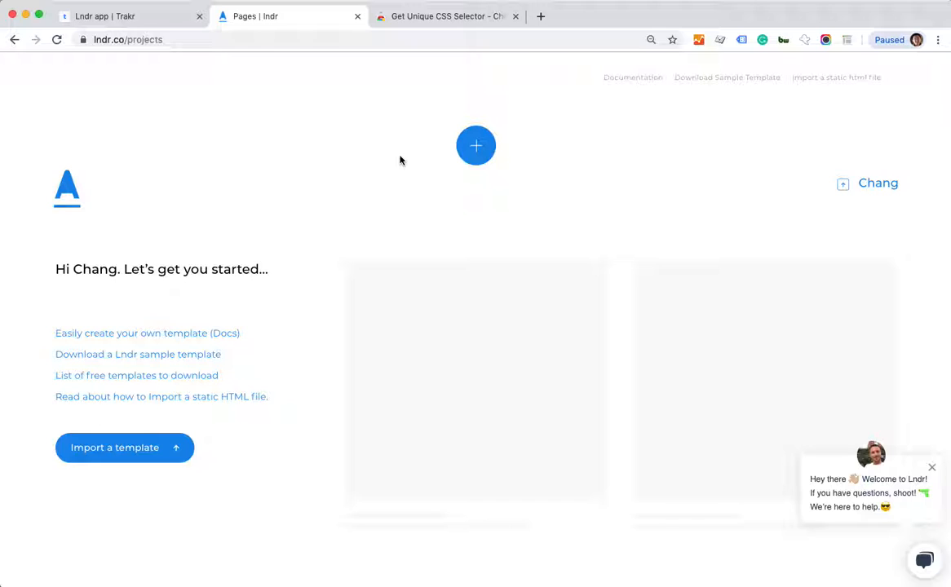
# Switch to Trakr and open the Page interactions section of the Lndr app project's settings.
pyautogui.scroll(-1, 399, 161)
pyautogui.scroll(1, 400, 161)
pyautogui.click(153, 21)
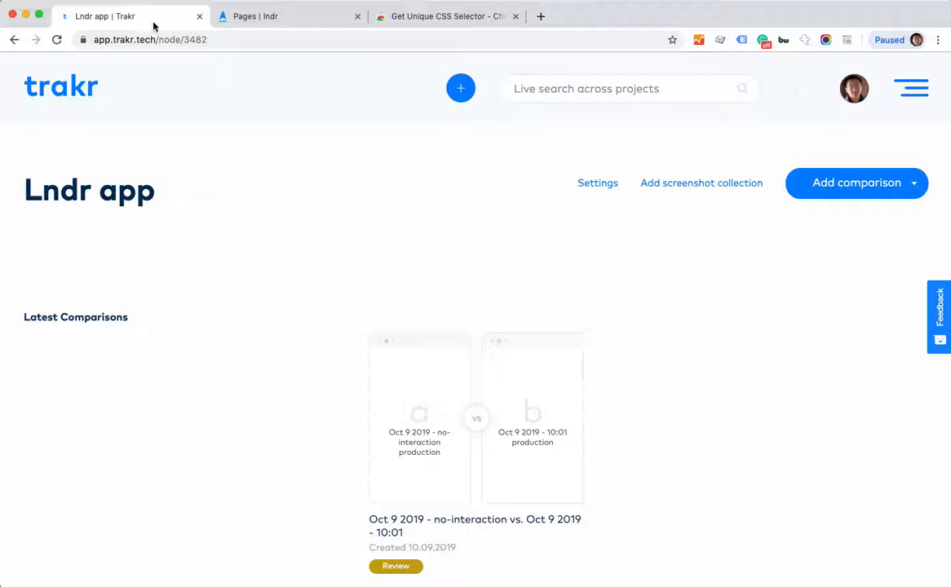
pyautogui.click(598, 185)
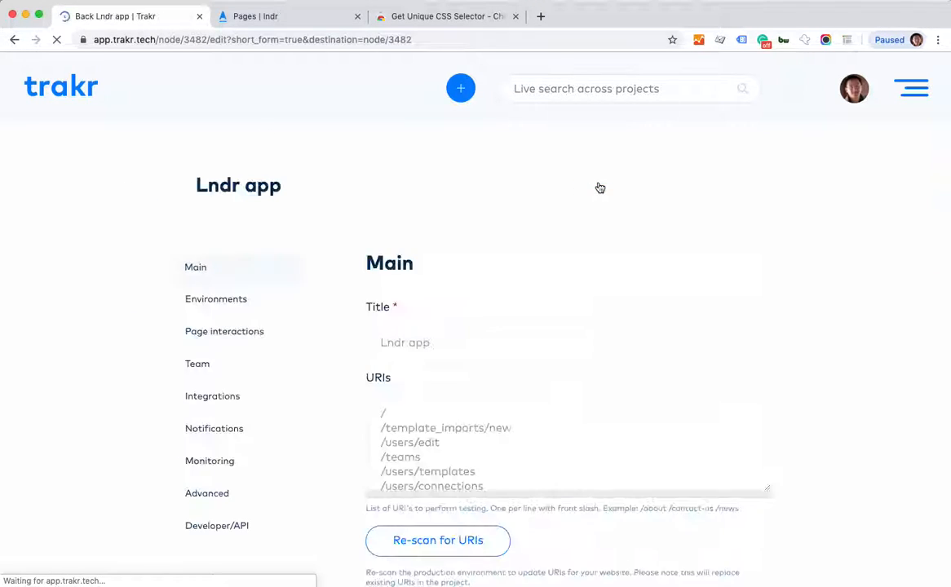
pyautogui.click(220, 335)
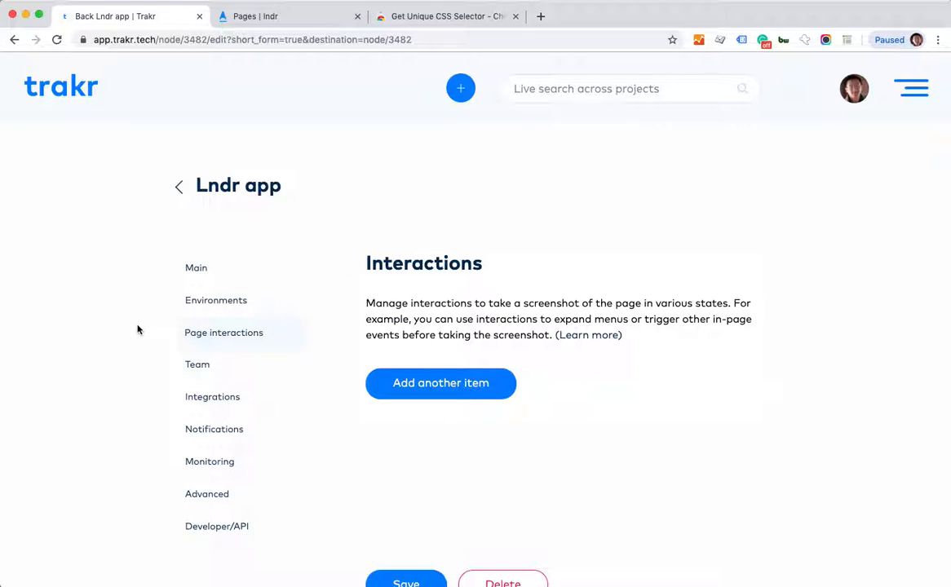
# Add a page interaction and set its URI to /.
pyautogui.scroll(-2, 197, 330)
pyautogui.click(415, 324)
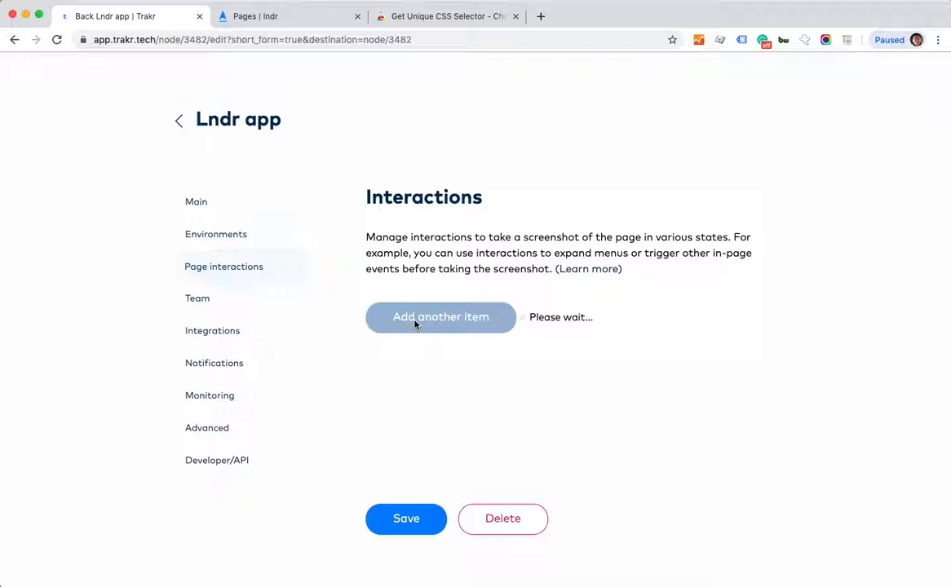
pyautogui.scroll(-2, 412, 322)
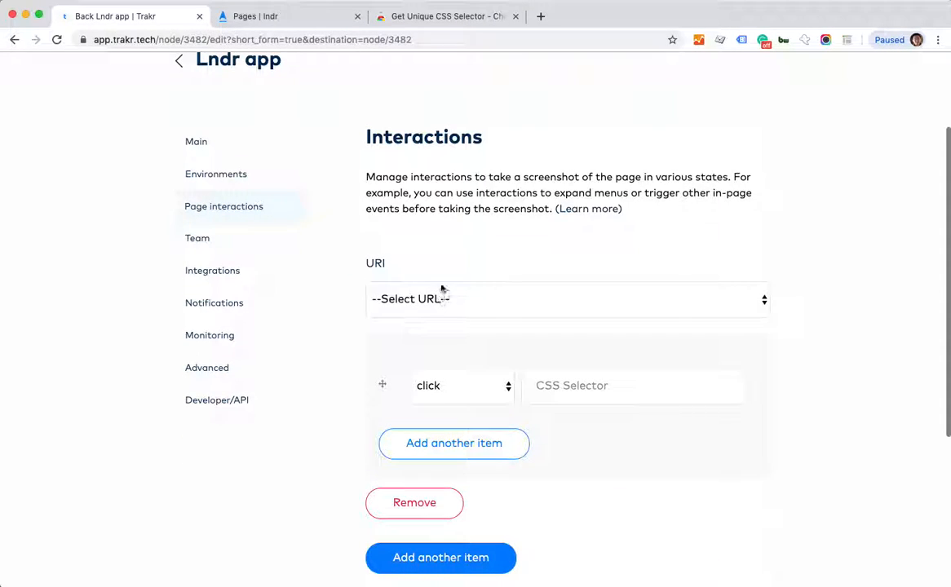
pyautogui.click(420, 305)
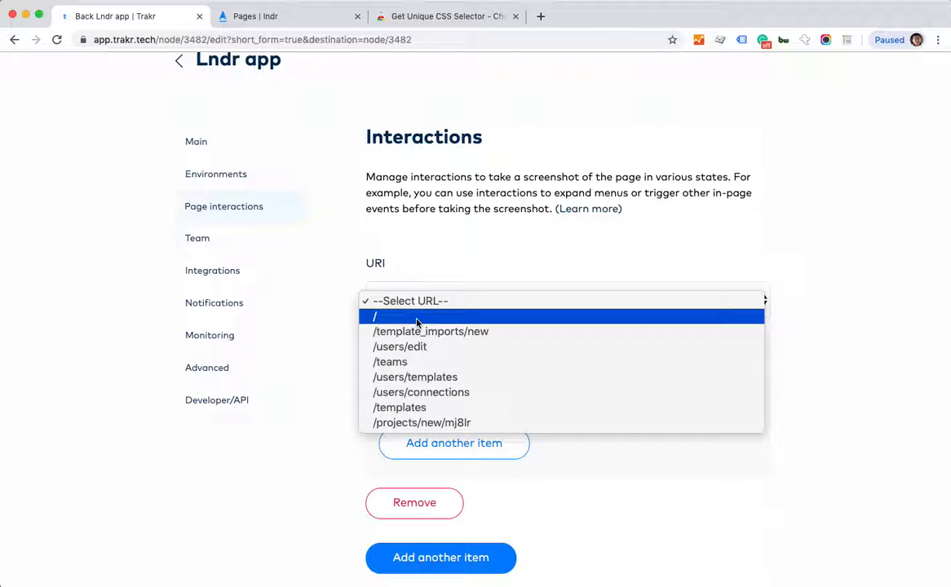
pyautogui.click(423, 315)
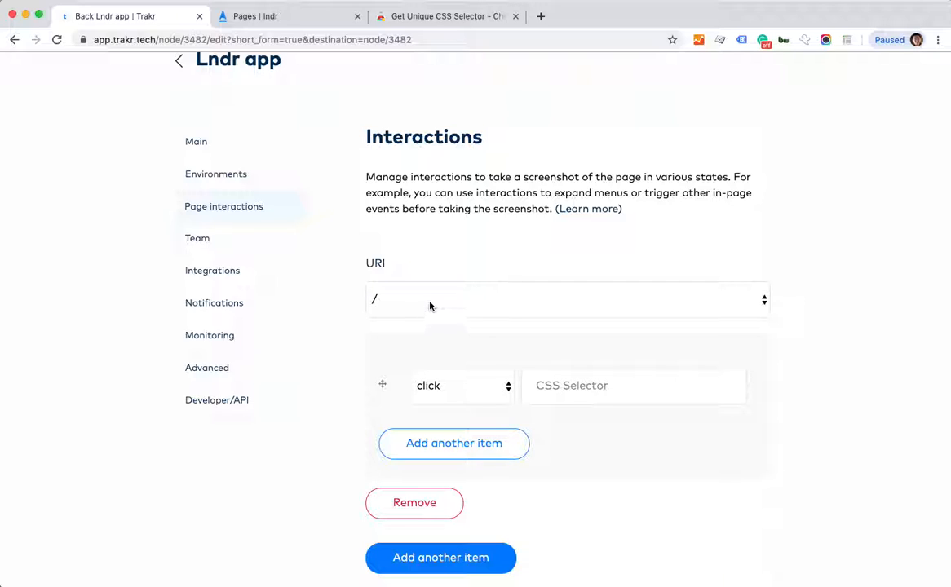
# Return to the Lndr home page and open and close the account menu to demonstrate the element for the interaction.
pyautogui.click(226, 20)
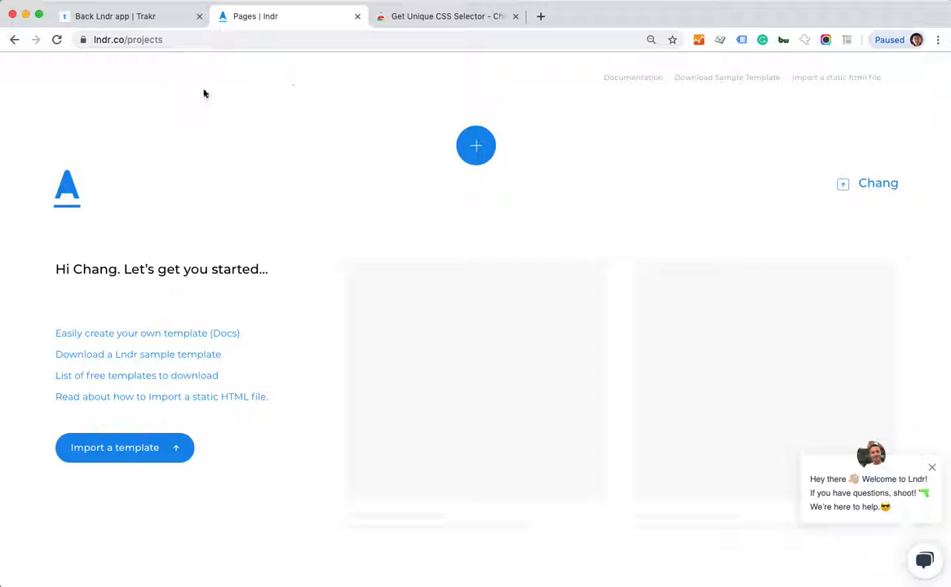
pyautogui.click(57, 174)
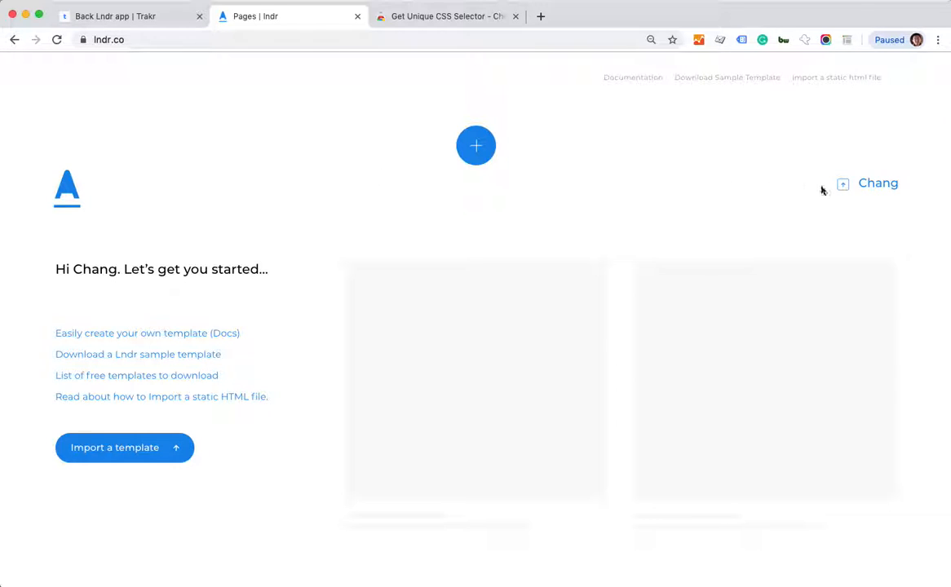
pyautogui.click(875, 188)
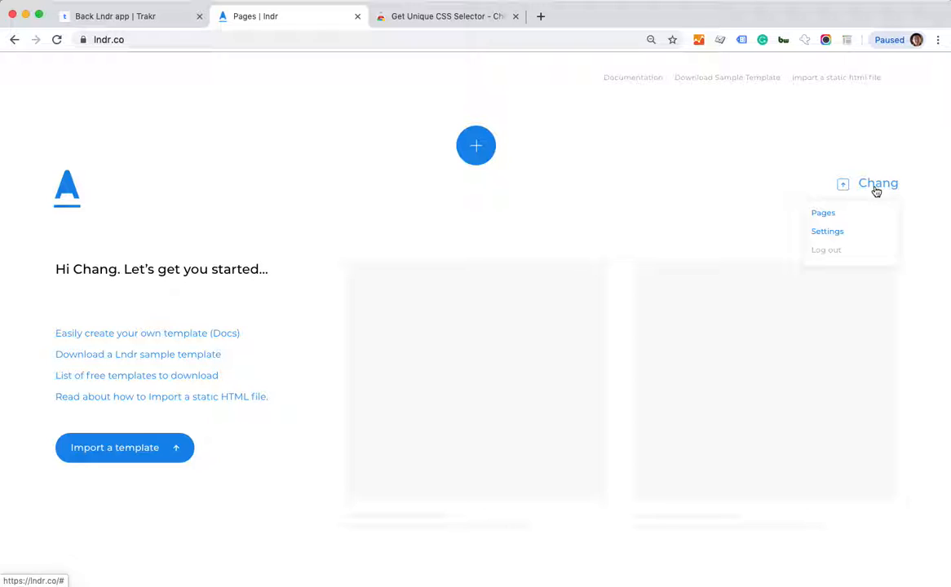
pyautogui.click(875, 190)
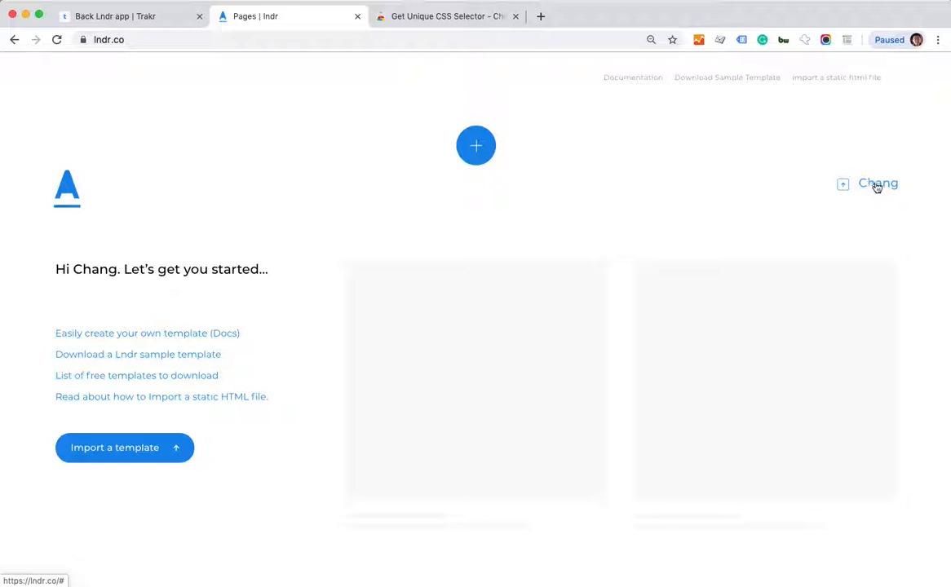
# Copy the unique selector of the account menu link in Lndr and set it, .admin-menu__item > .desktop-view, as Trakr's click selector for /.
pyautogui.click(847, 39)
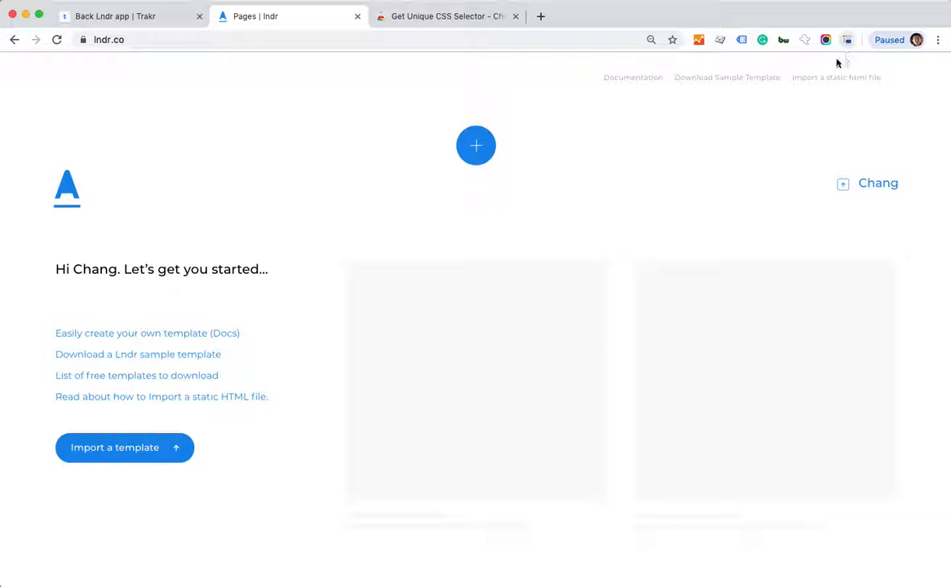
pyautogui.rightClick(889, 190)
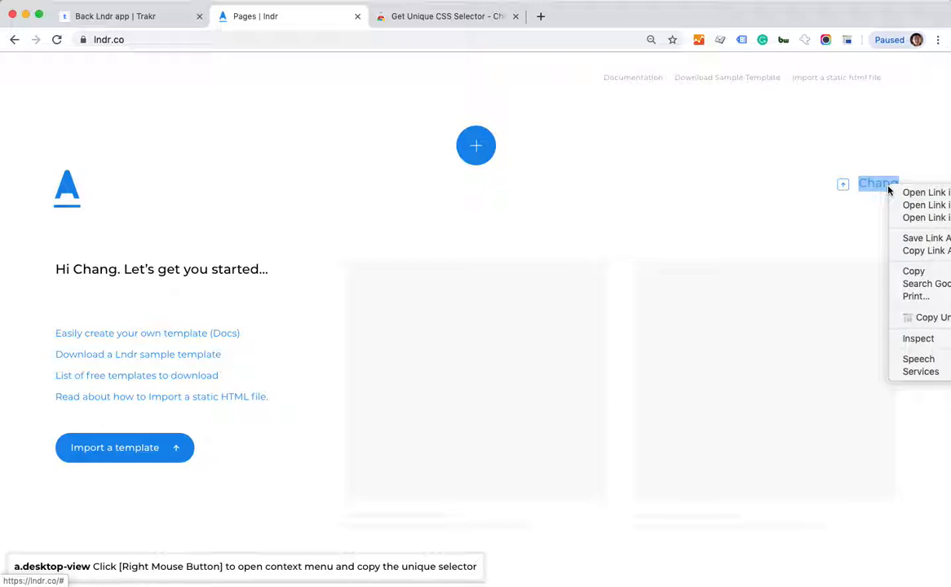
pyautogui.click(934, 324)
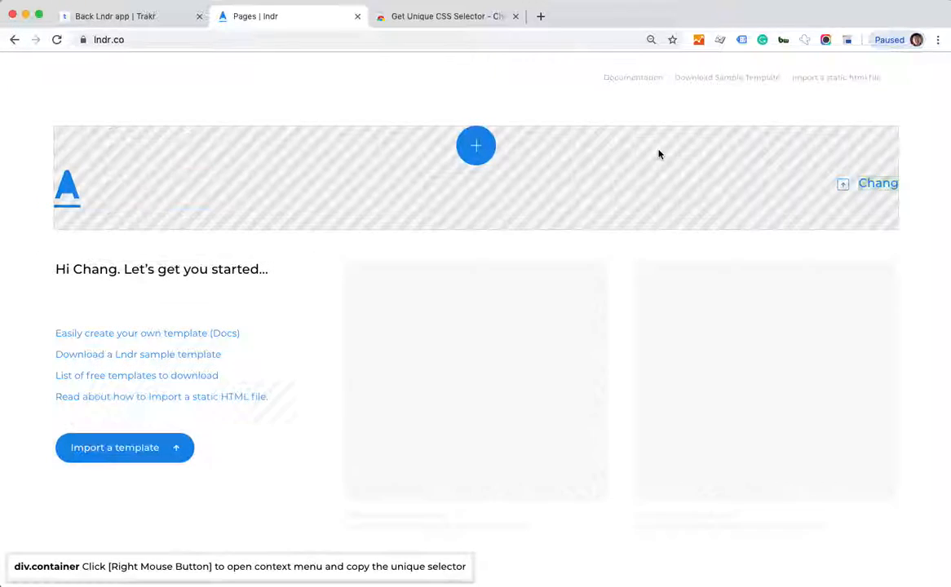
pyautogui.click(139, 18)
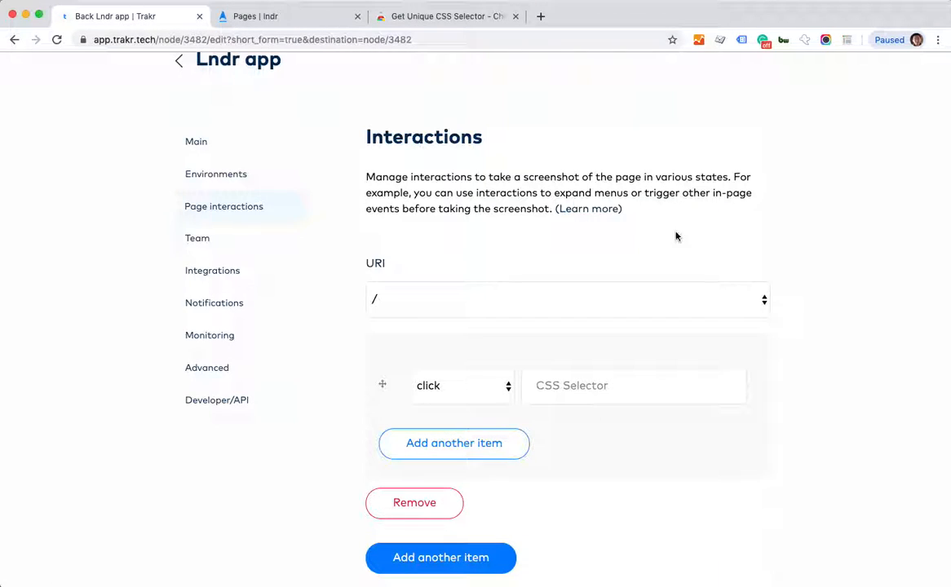
pyautogui.click(578, 394)
pyautogui.press('super+v')
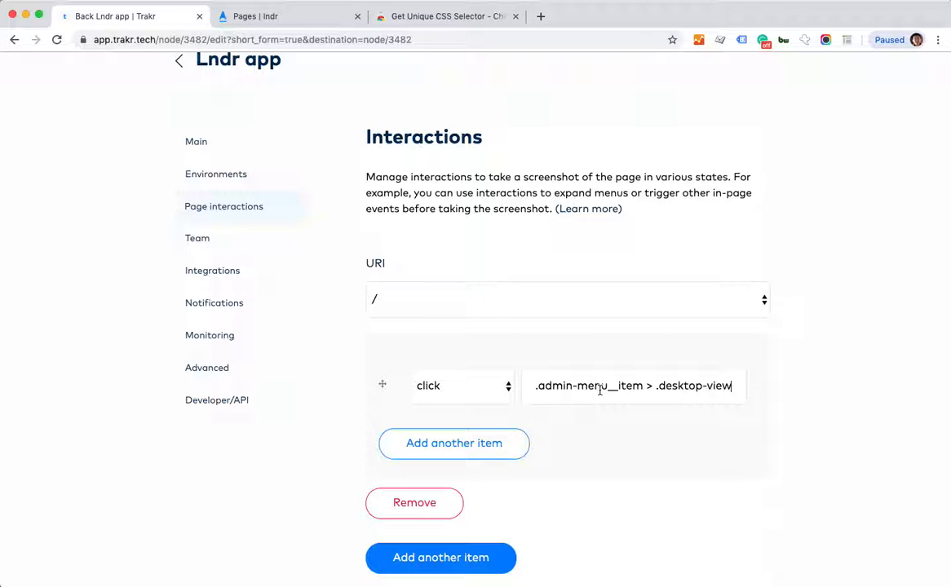
# Add a second page interaction below the one for /.
pyautogui.scroll(-2, 606, 390)
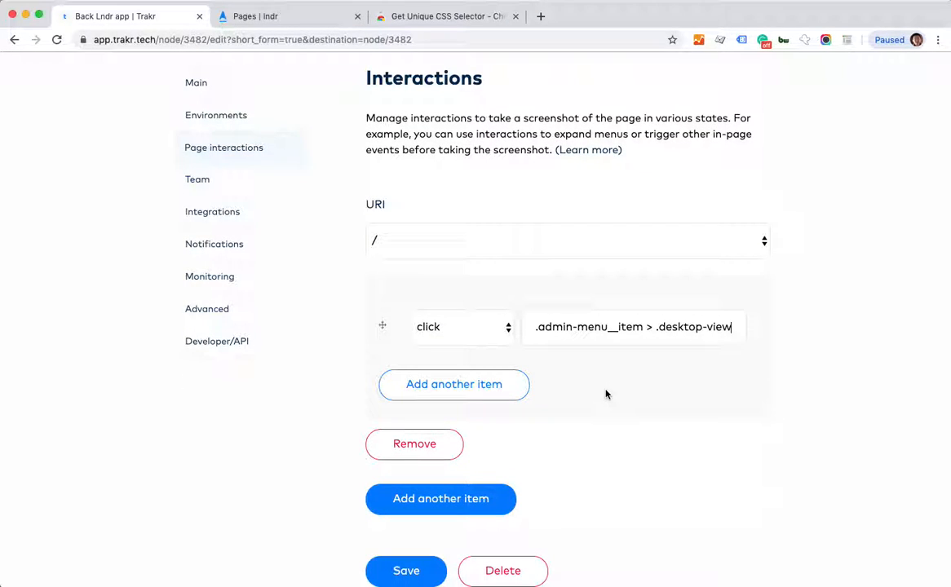
pyautogui.click(440, 500)
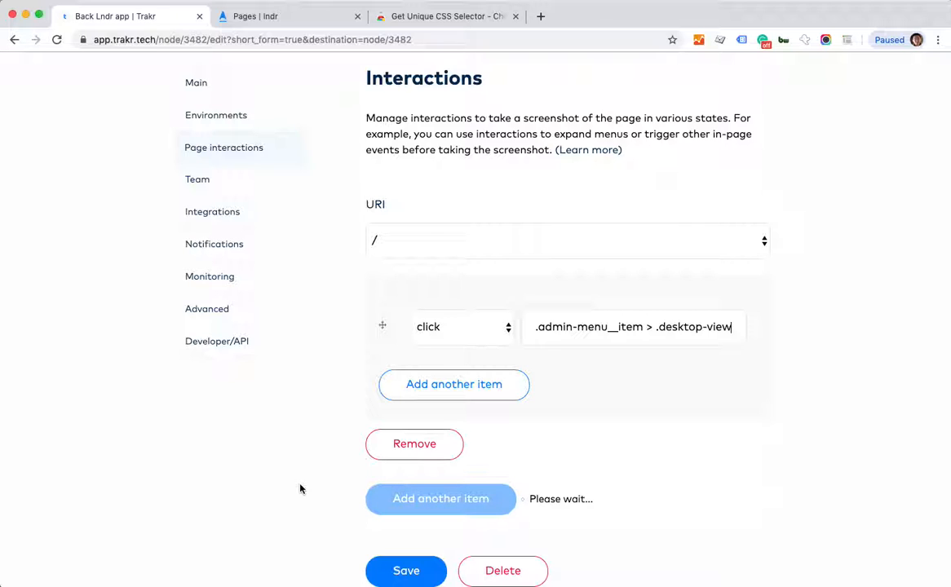
pyautogui.scroll(-3, 301, 490)
pyautogui.scroll(-3, 300, 490)
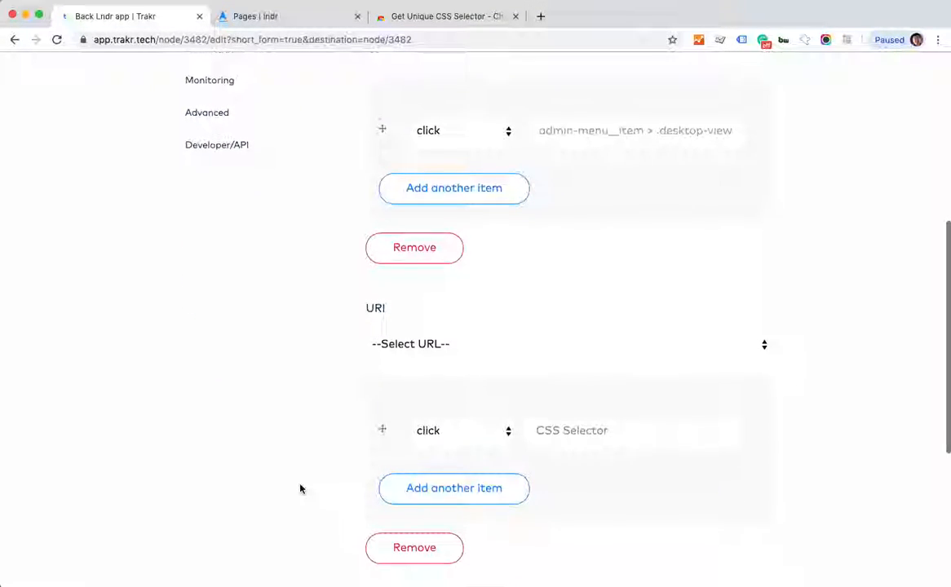
# Switch to Lndr, open the template chooser for a new page, and copy the unique CSS selector of the LNDR TEMPLATES link.
pyautogui.click(304, 18)
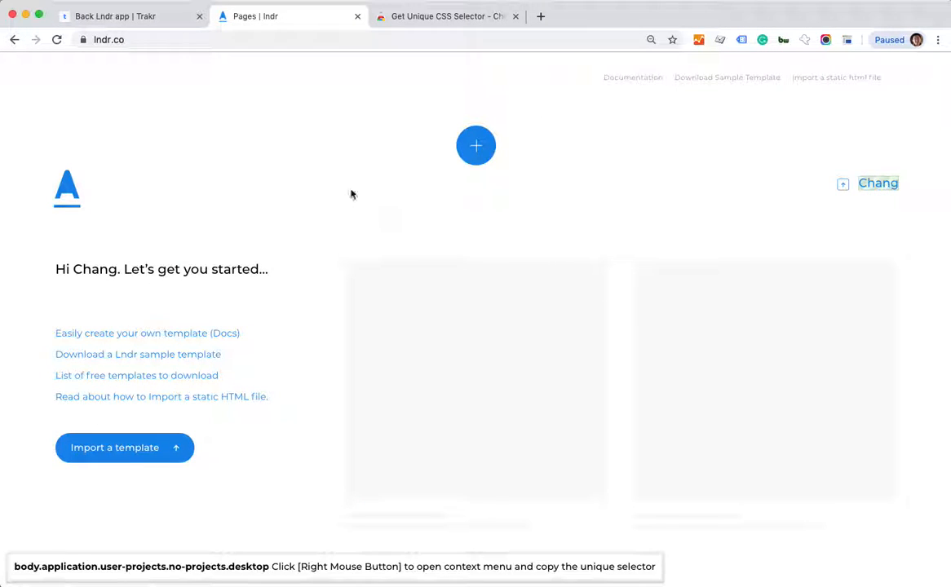
pyautogui.click(851, 41)
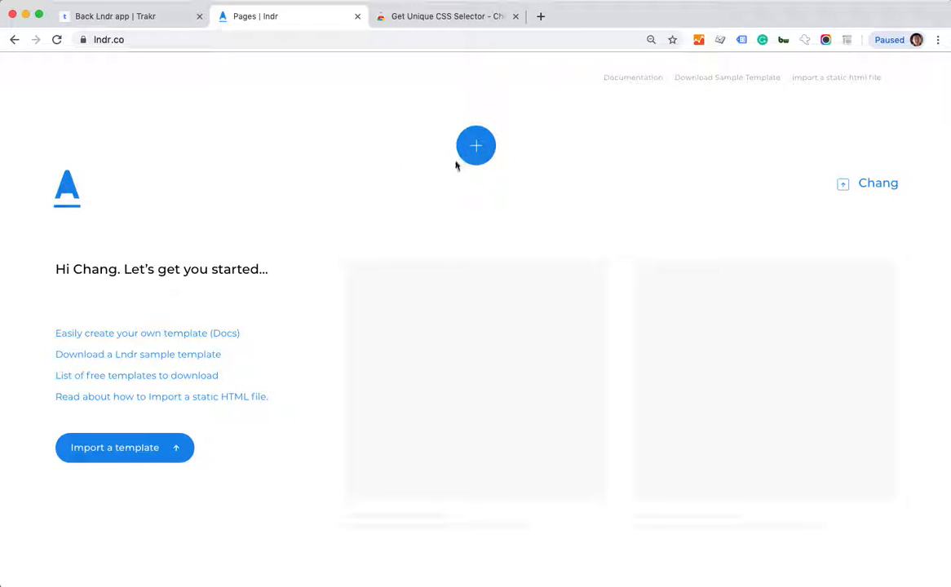
pyautogui.click(477, 147)
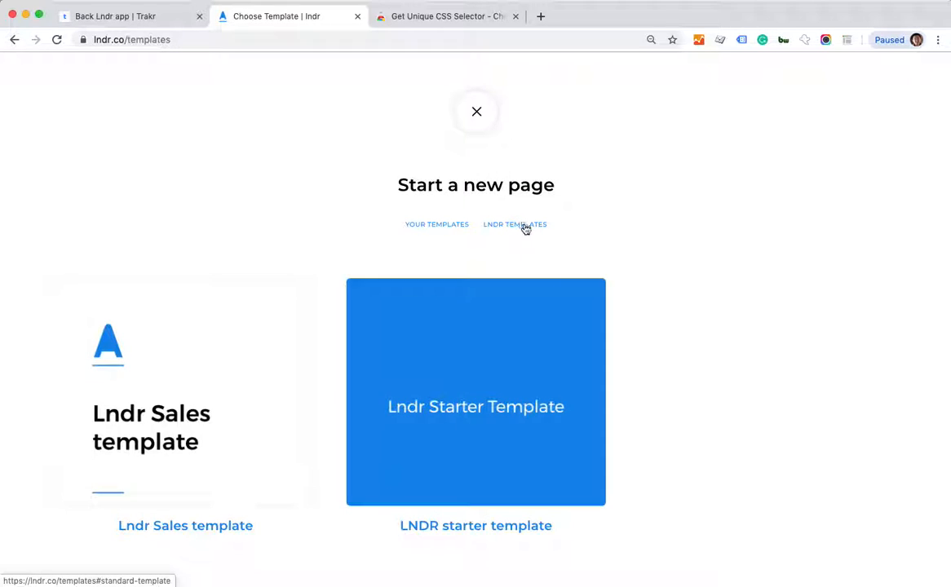
pyautogui.click(522, 232)
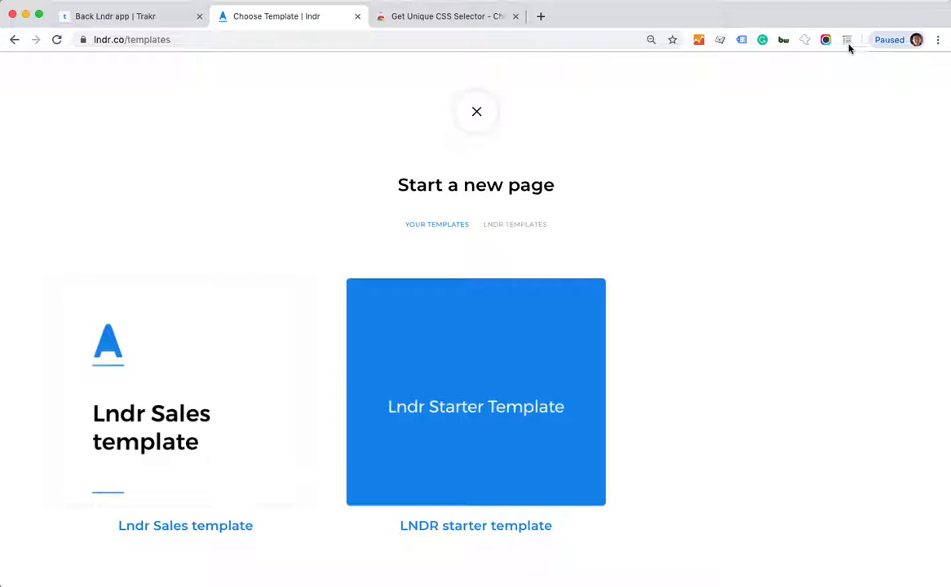
pyautogui.rightClick(519, 230)
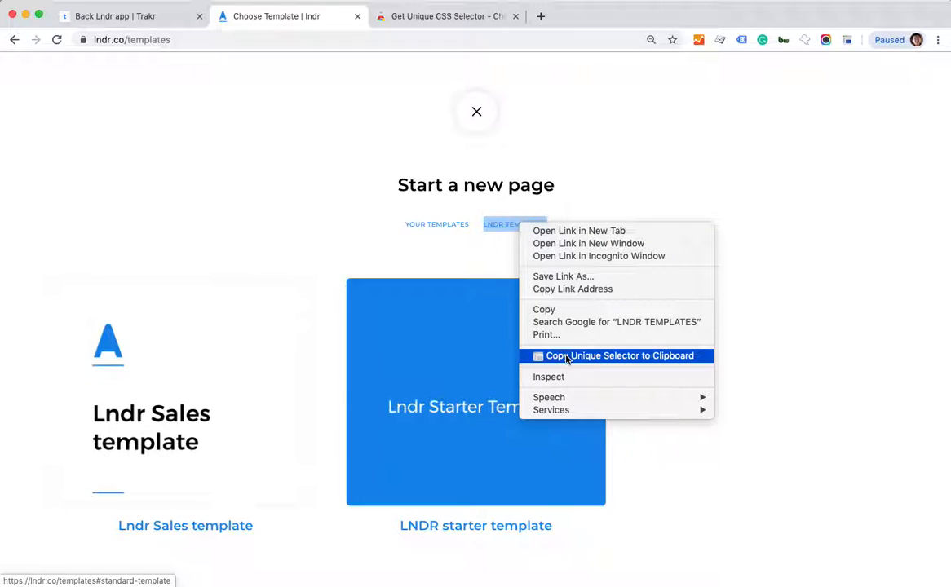
pyautogui.click(625, 356)
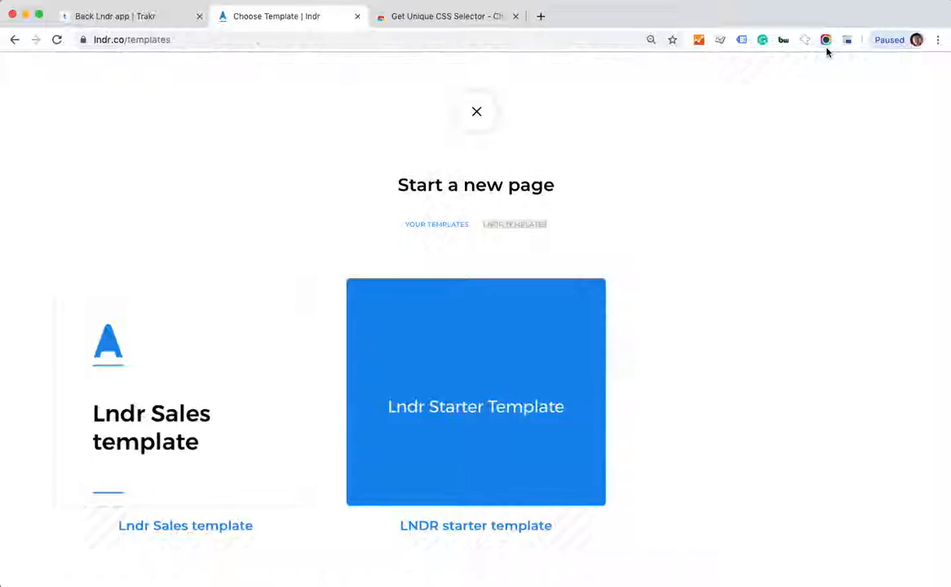
# In Trakr, set the second interaction's URI to /templates and its click selector to li:nth-child(2) > .template-title.
pyautogui.click(87, 16)
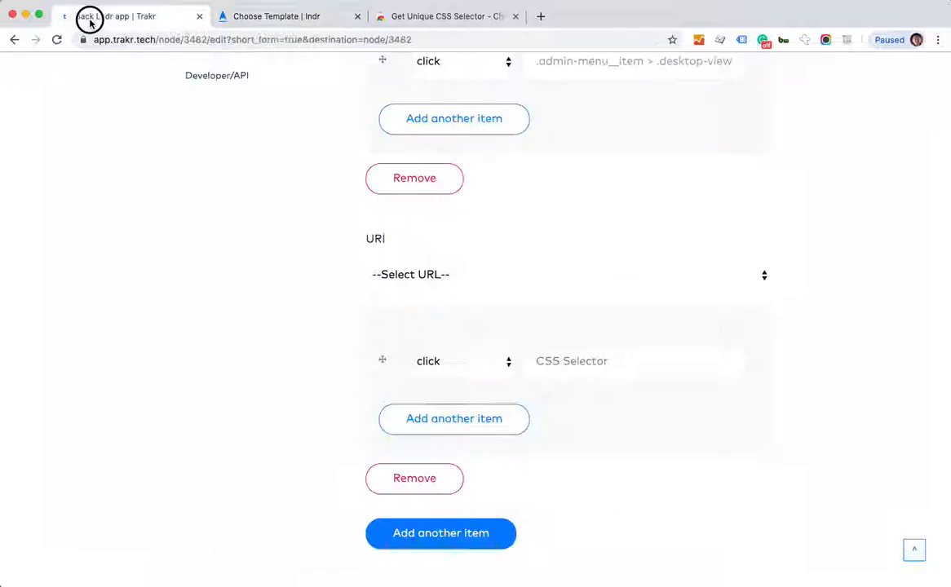
pyautogui.click(446, 283)
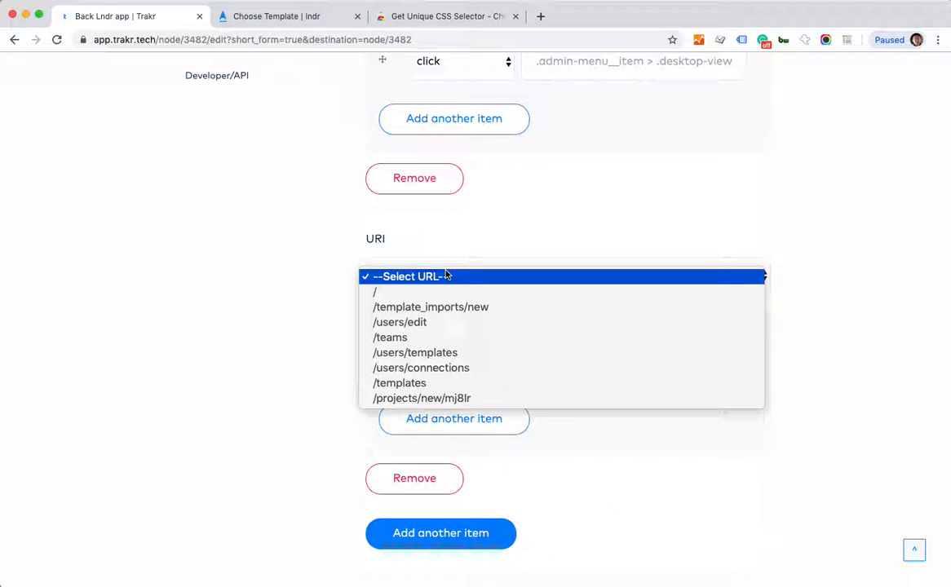
pyautogui.click(282, 16)
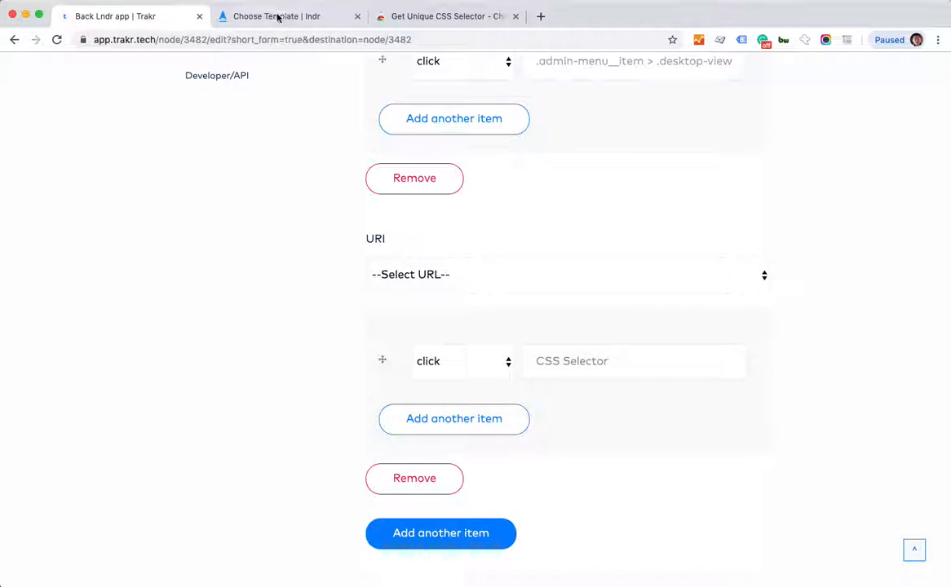
pyautogui.click(278, 17)
pyautogui.click(134, 18)
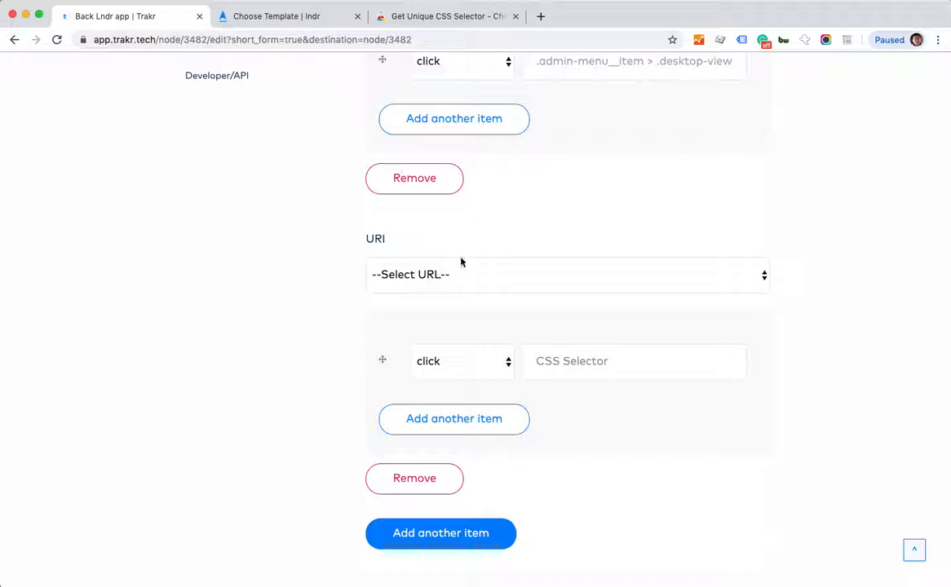
pyautogui.click(457, 275)
pyautogui.click(435, 384)
pyautogui.click(604, 369)
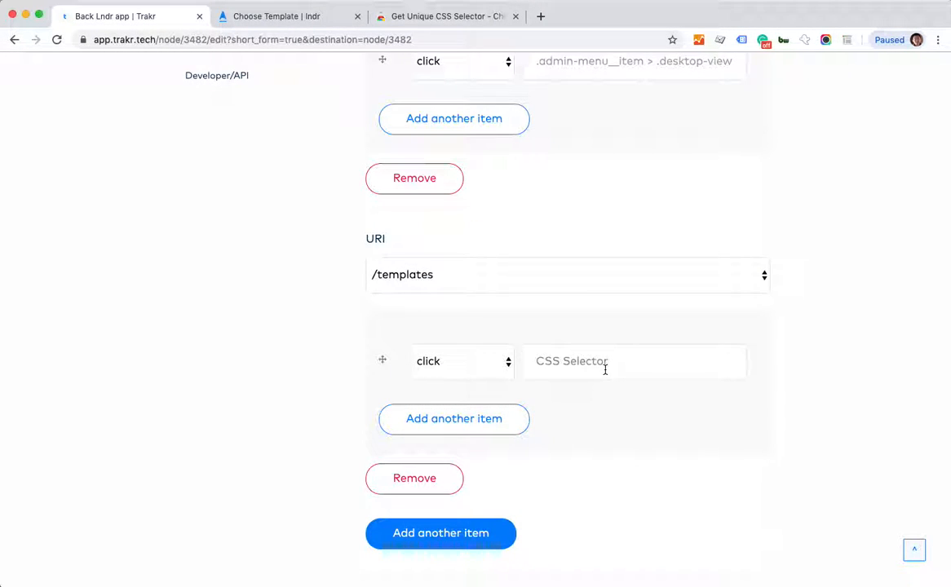
pyautogui.press('super+v')
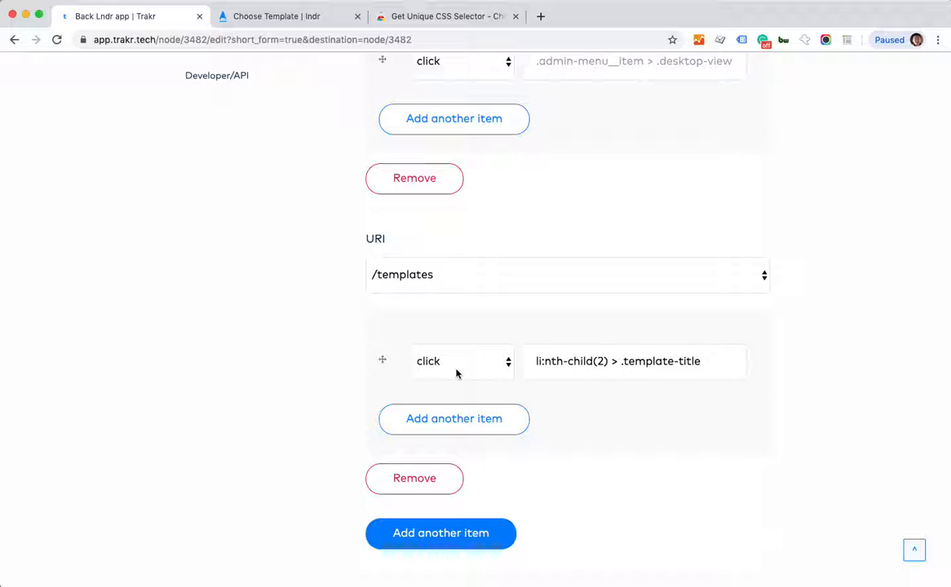
# Return to Lndr's template chooser and alternate between Your Templates and Lndr Templates to examine the transition.
pyautogui.click(287, 18)
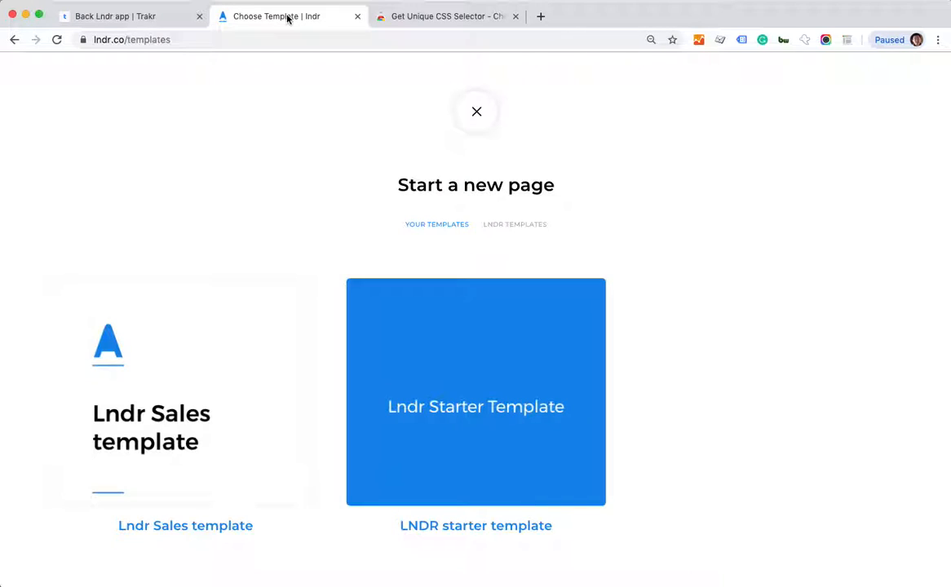
pyautogui.click(514, 225)
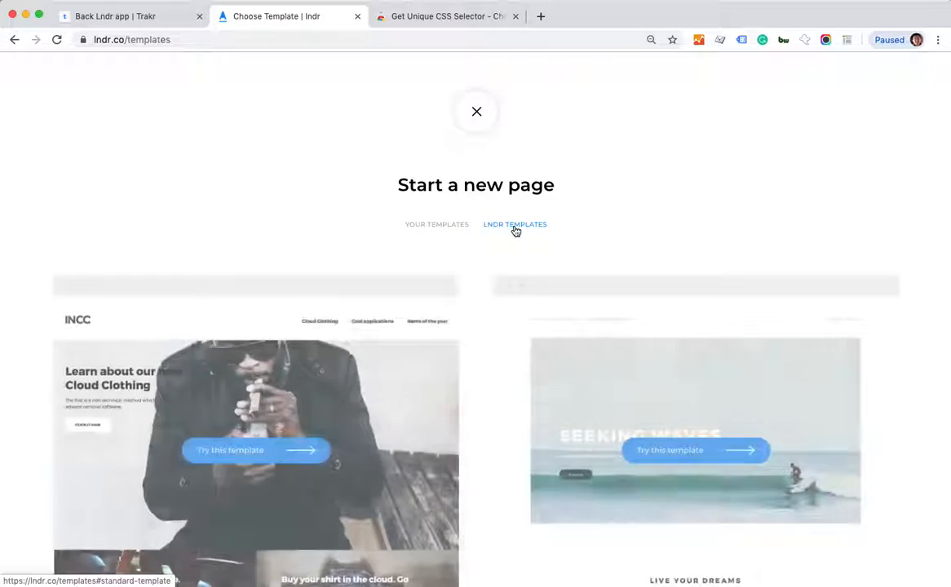
pyautogui.click(420, 226)
pyautogui.click(499, 227)
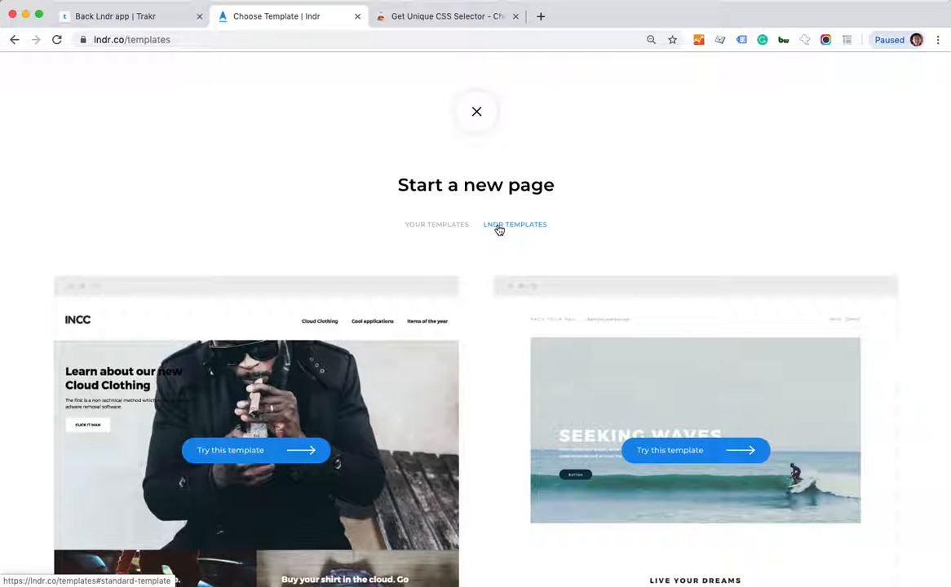
pyautogui.click(447, 227)
pyautogui.click(501, 231)
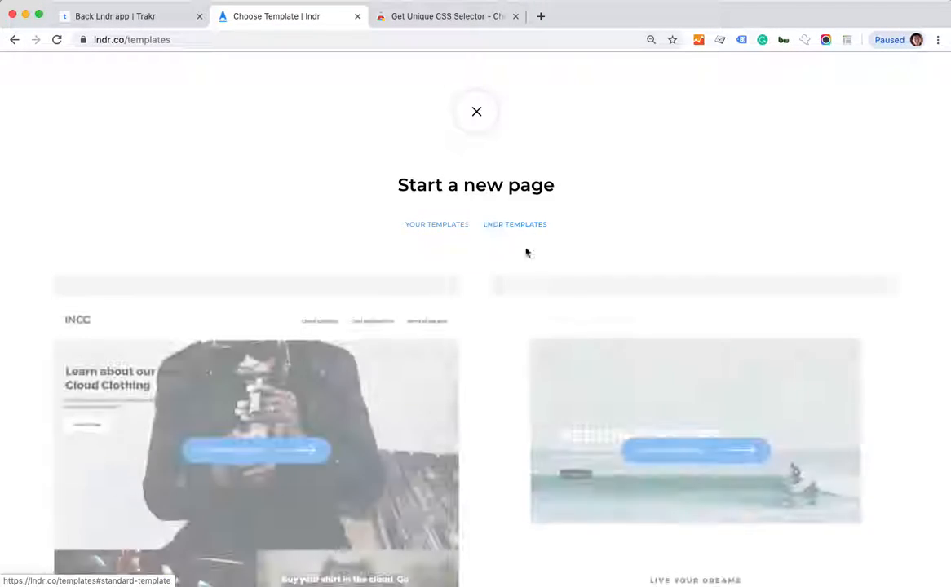
# In Trakr, add a wait action of 200 milliseconds after the click action of the /templates interaction.
pyautogui.click(119, 22)
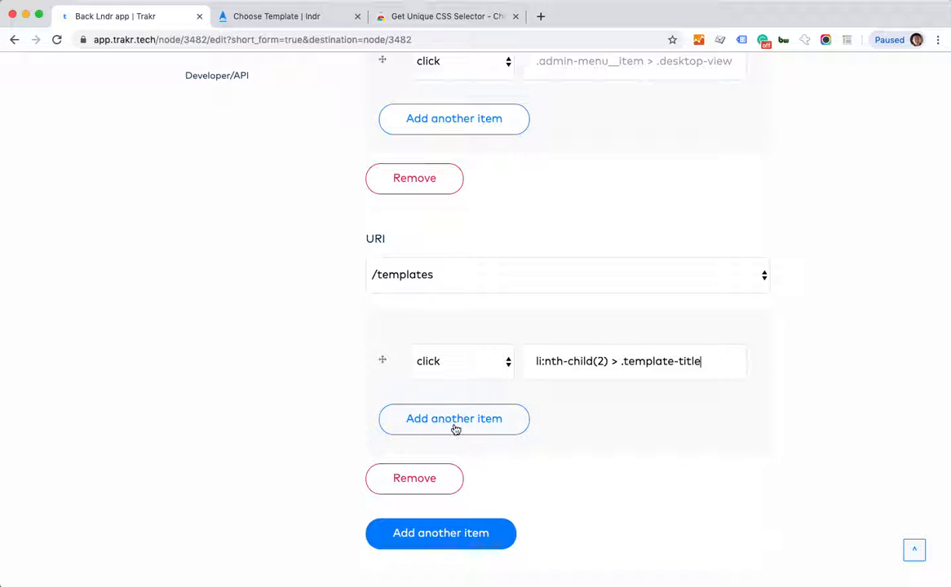
pyautogui.click(452, 427)
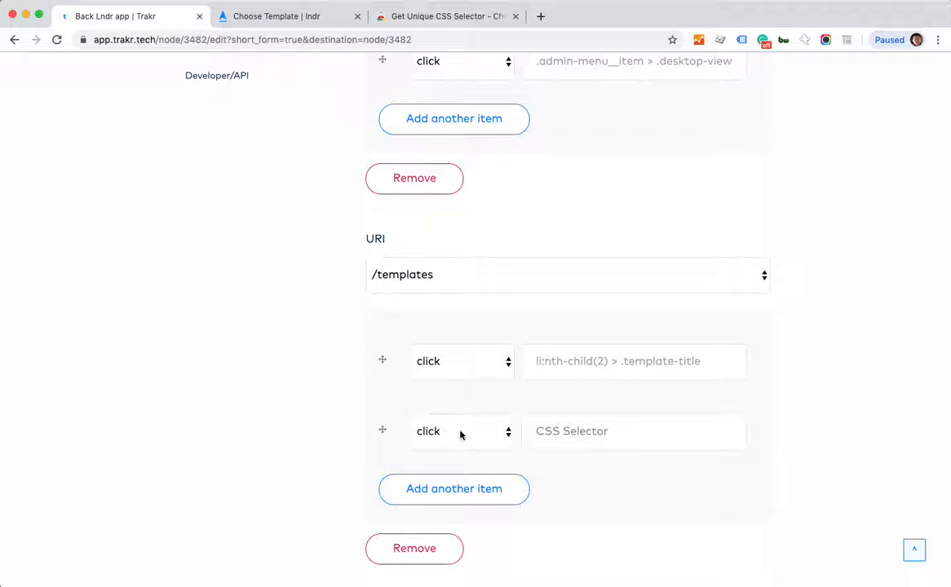
pyautogui.click(457, 431)
pyautogui.click(445, 447)
pyautogui.scroll(-1, 296, 399)
pyautogui.scroll(-1, 296, 399)
pyautogui.click(595, 375)
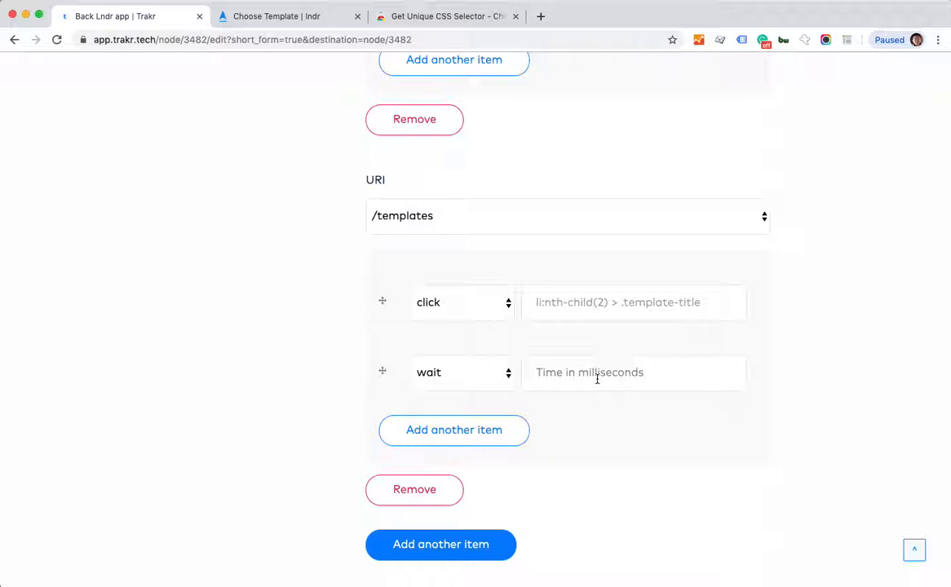
pyautogui.write('200')
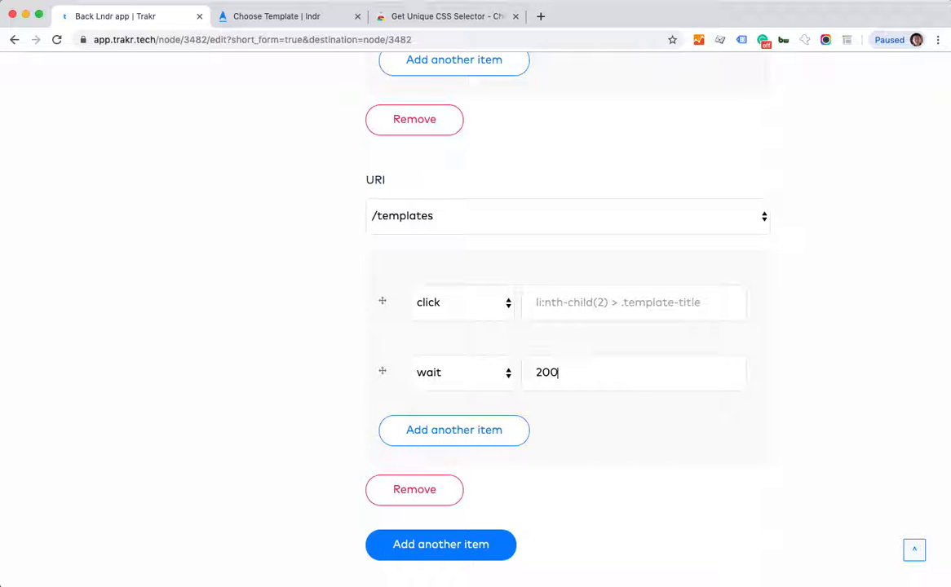
pyautogui.click(236, 372)
# Add a third page interaction below the one for /templates.
pyautogui.scroll(-3, 236, 371)
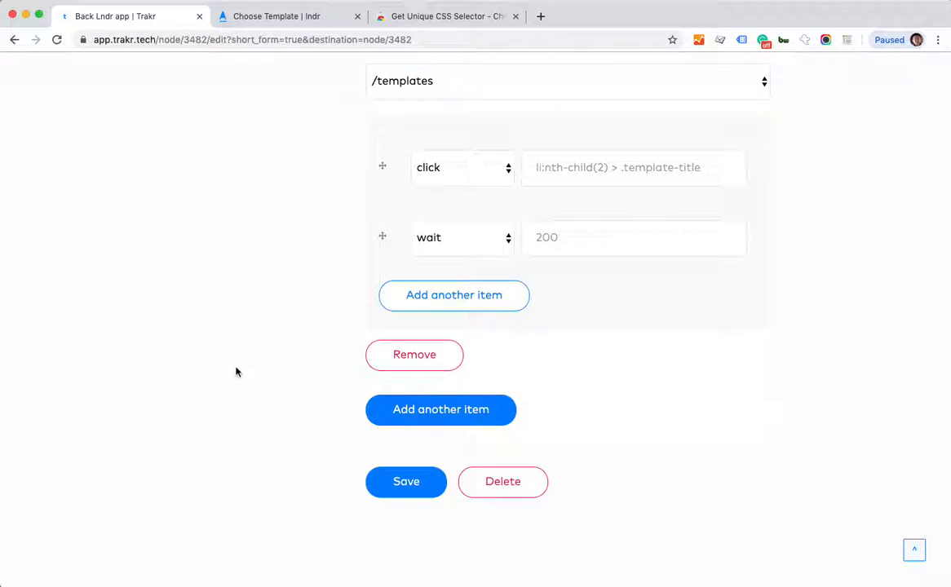
pyautogui.click(441, 416)
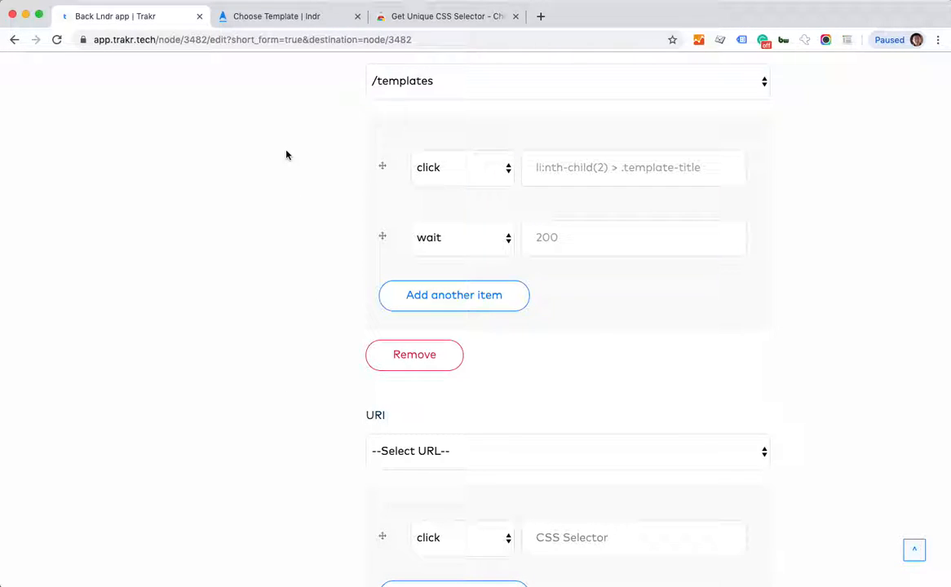
# Switch to Lndr and start a new page from the Clothing Demo template under Lndr Templates to open its settings.
pyautogui.click(243, 17)
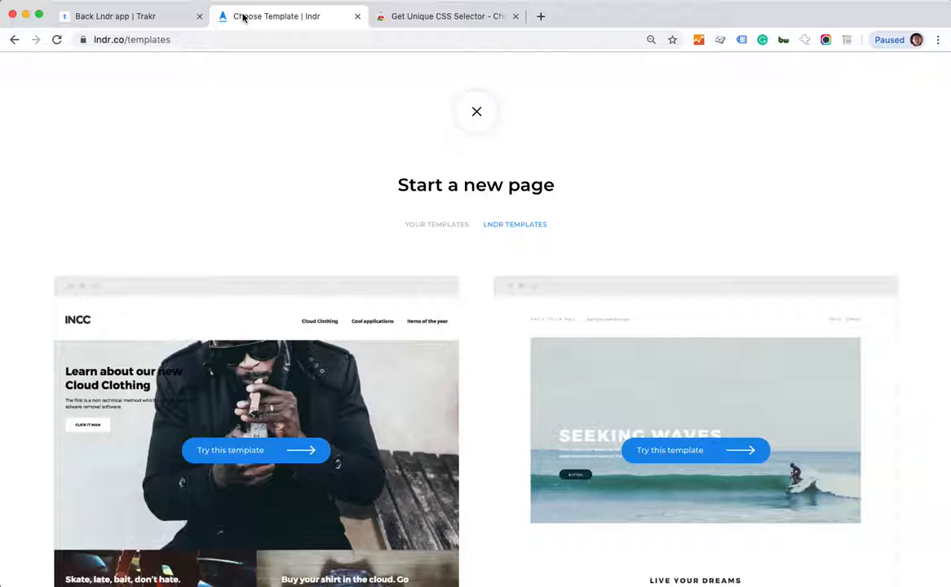
pyautogui.click(470, 119)
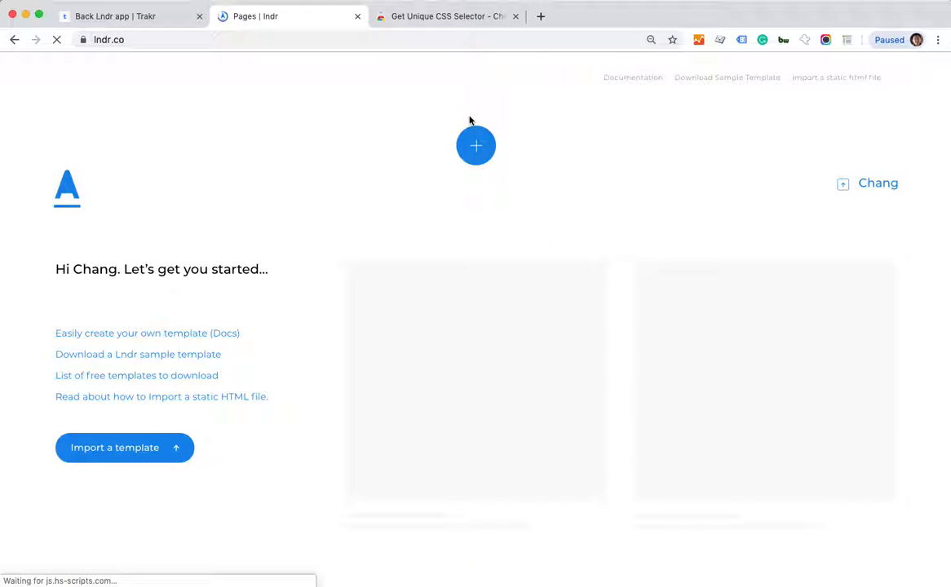
pyautogui.click(473, 141)
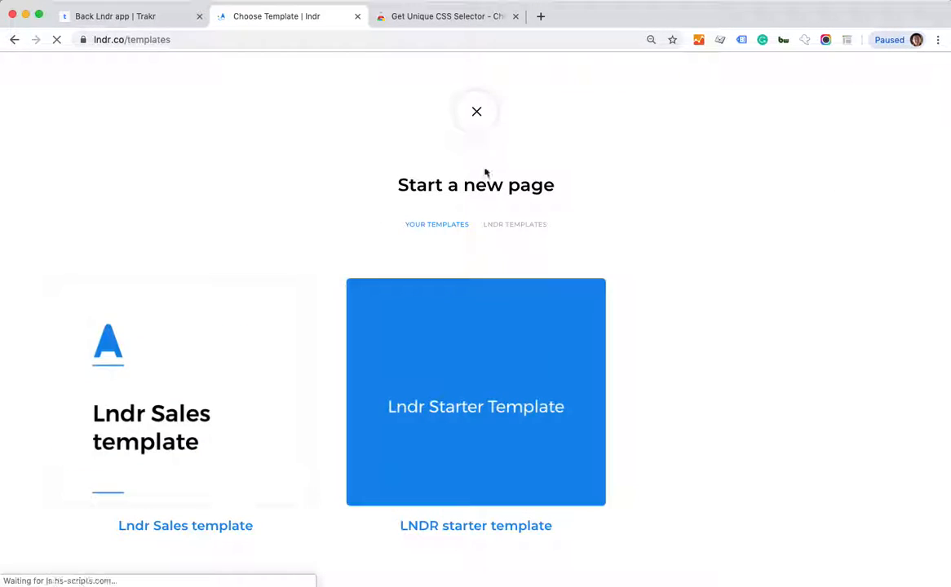
pyautogui.click(521, 226)
pyautogui.scroll(-3, 523, 223)
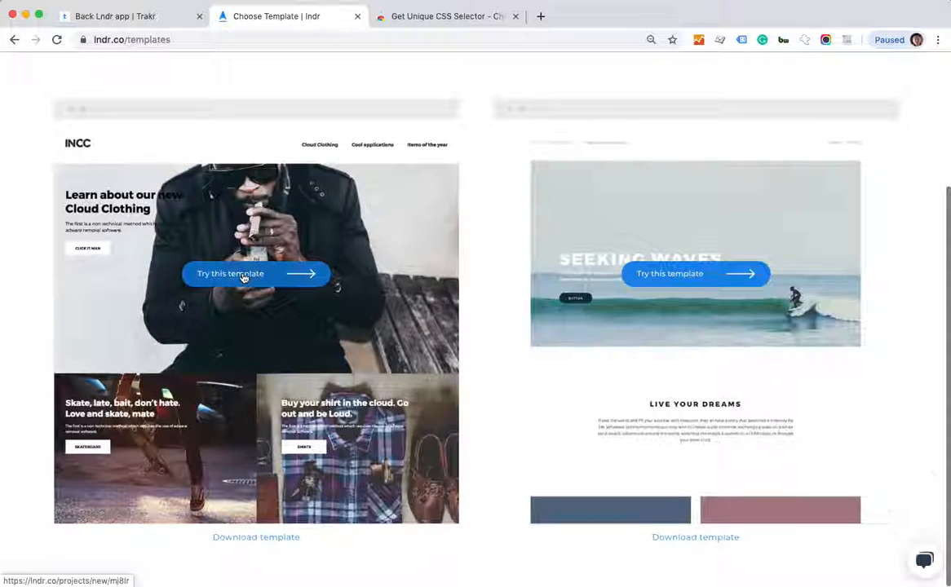
pyautogui.click(243, 278)
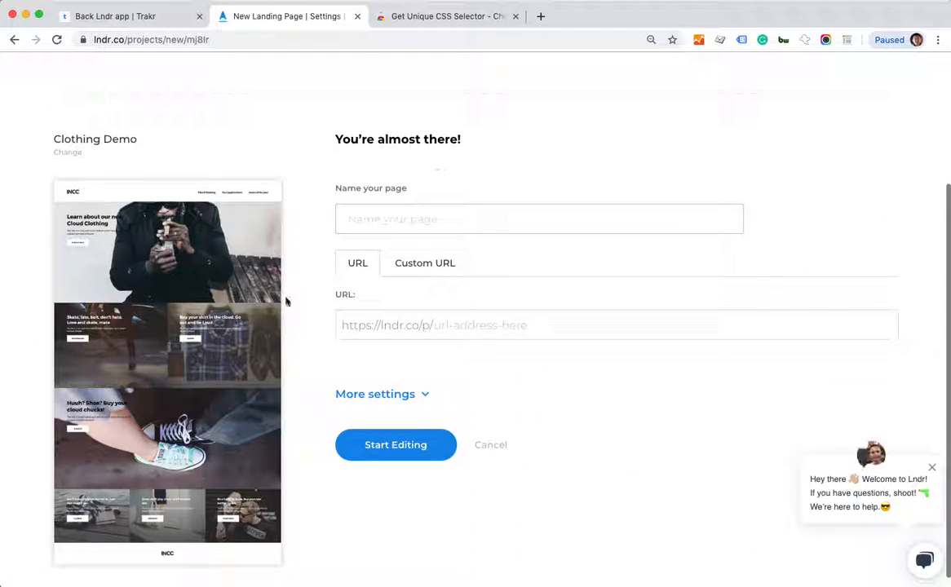
# Examine the new page's settings form, expanding and collapsing More settings to preview the additional options.
pyautogui.click(398, 232)
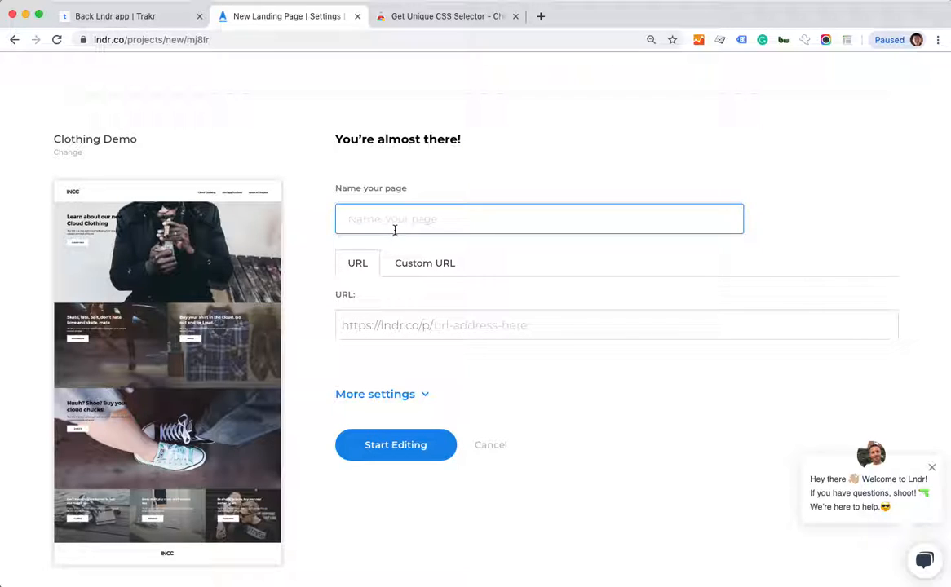
pyautogui.click(403, 393)
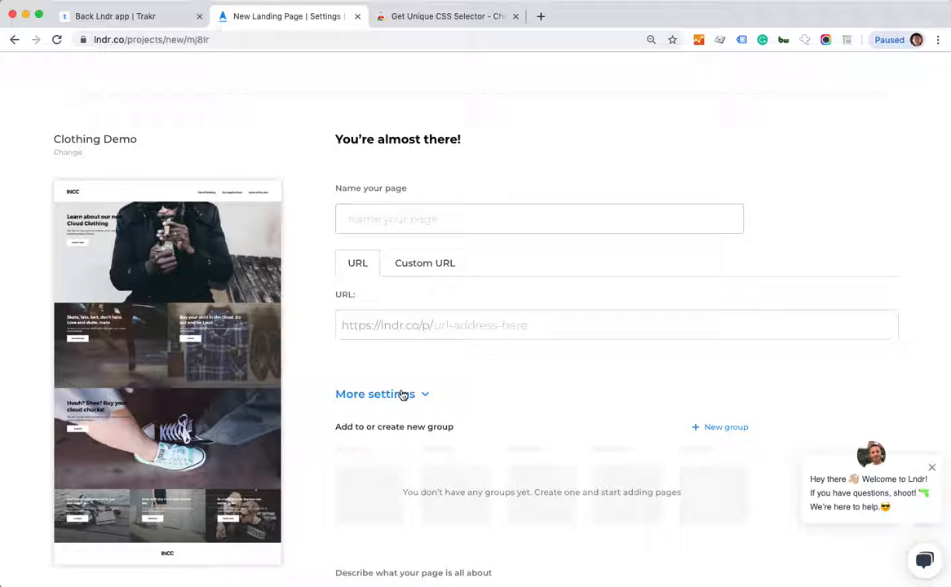
pyautogui.click(402, 394)
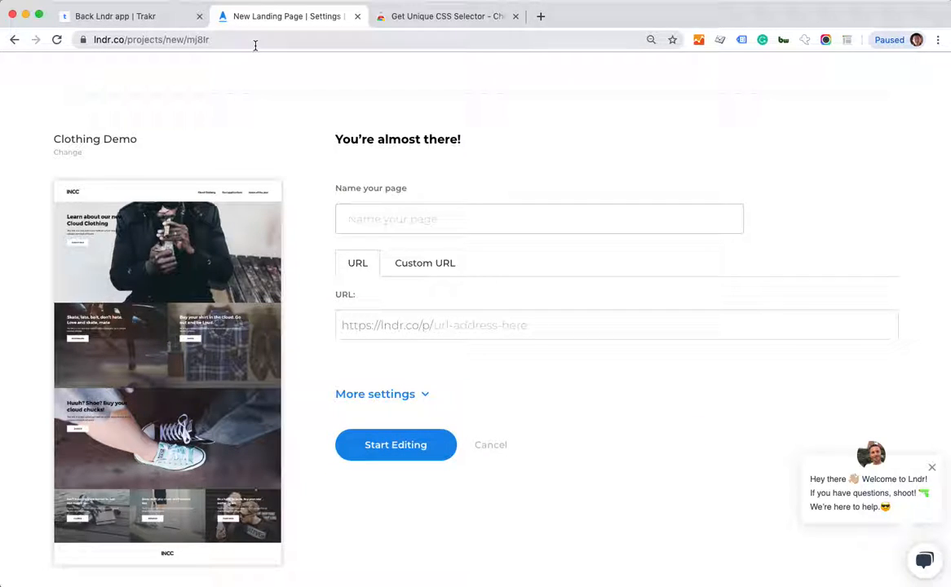
# In Trakr, set the third page interaction's URI to /projects/new/mj8lr.
pyautogui.click(163, 18)
pyautogui.scroll(-3, 398, 318)
pyautogui.click(435, 270)
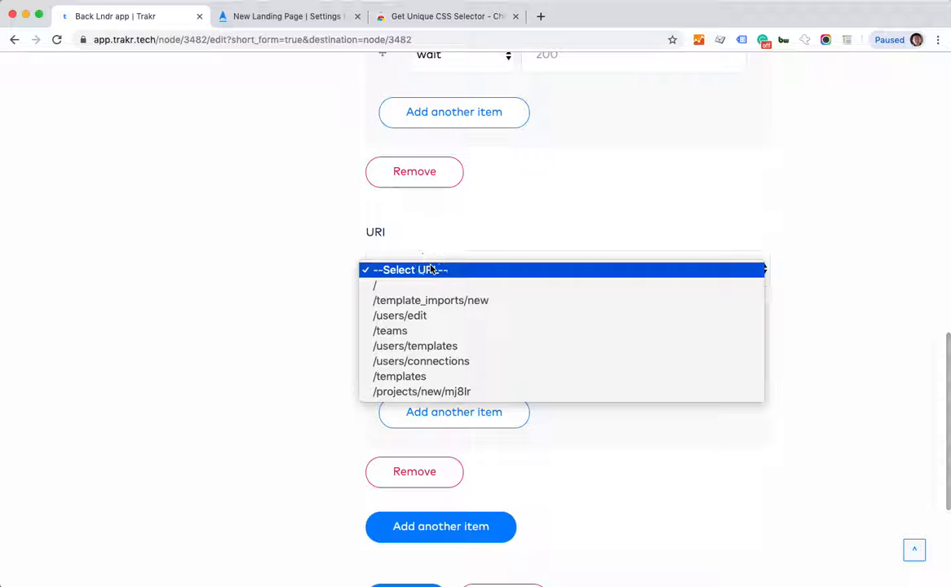
pyautogui.click(456, 392)
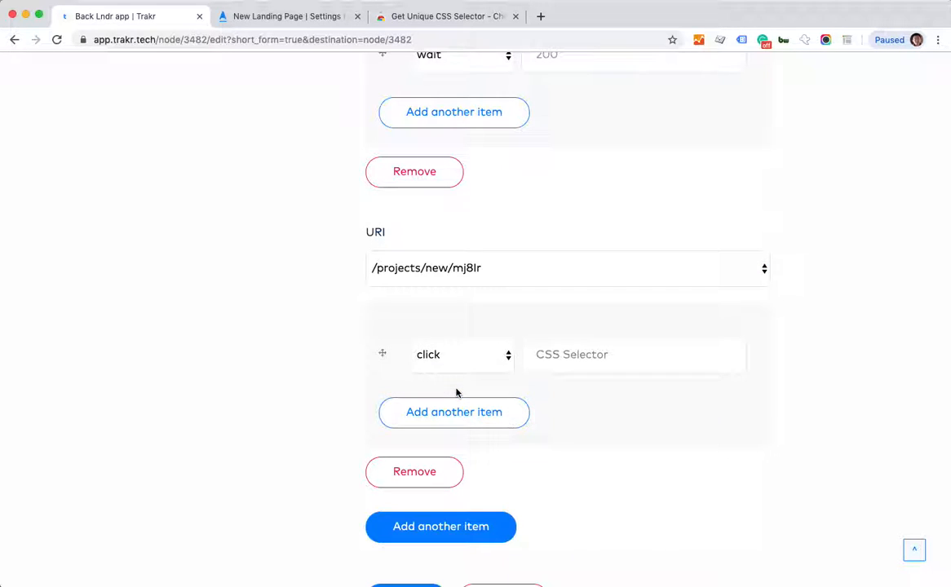
# Switch to Lndr and copy the unique CSS selector of the Custom URL tab.
pyautogui.click(270, 18)
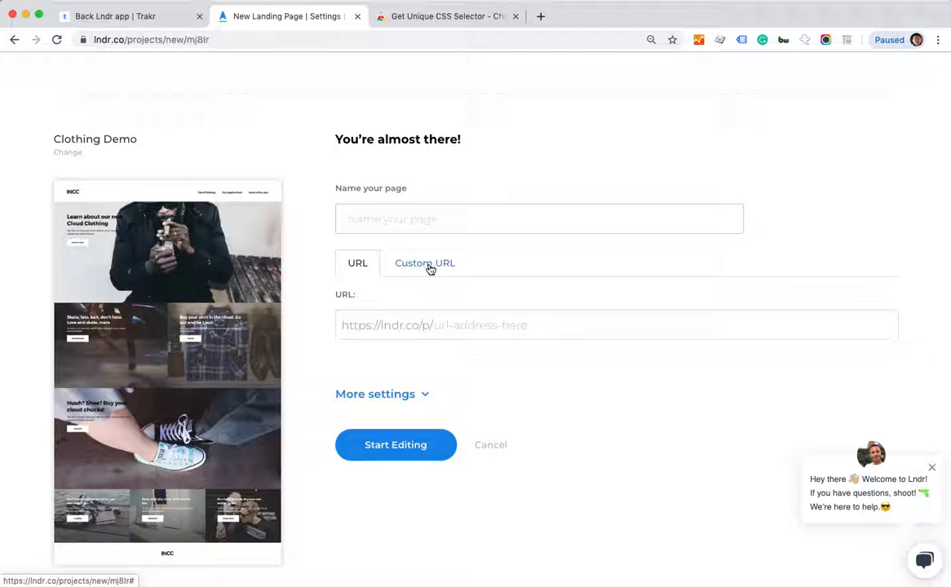
pyautogui.click(847, 39)
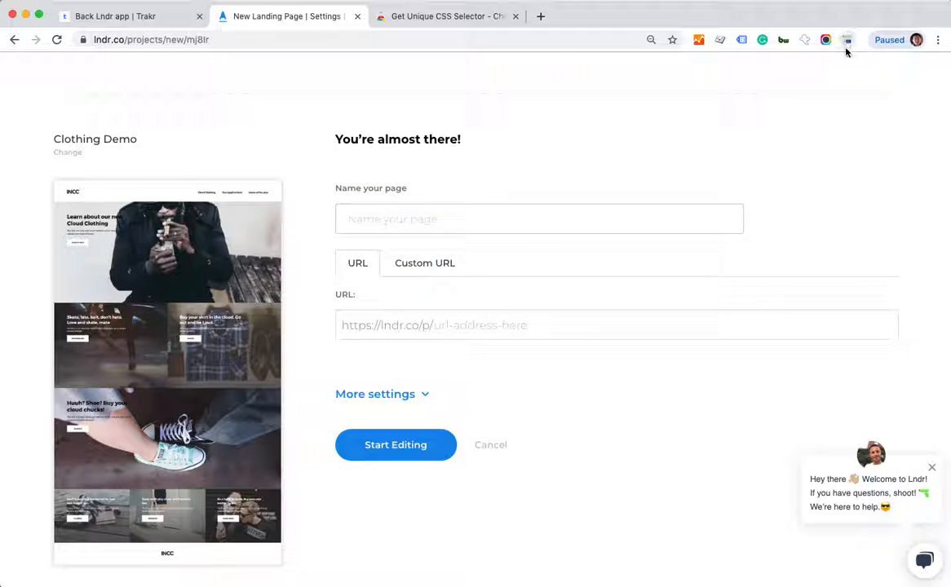
pyautogui.rightClick(437, 268)
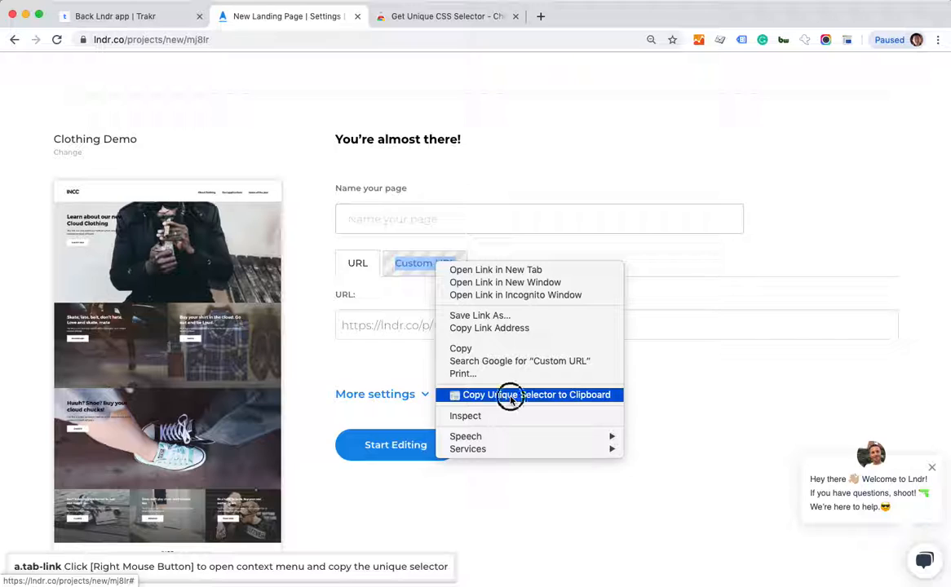
pyautogui.click(509, 396)
pyautogui.click(845, 38)
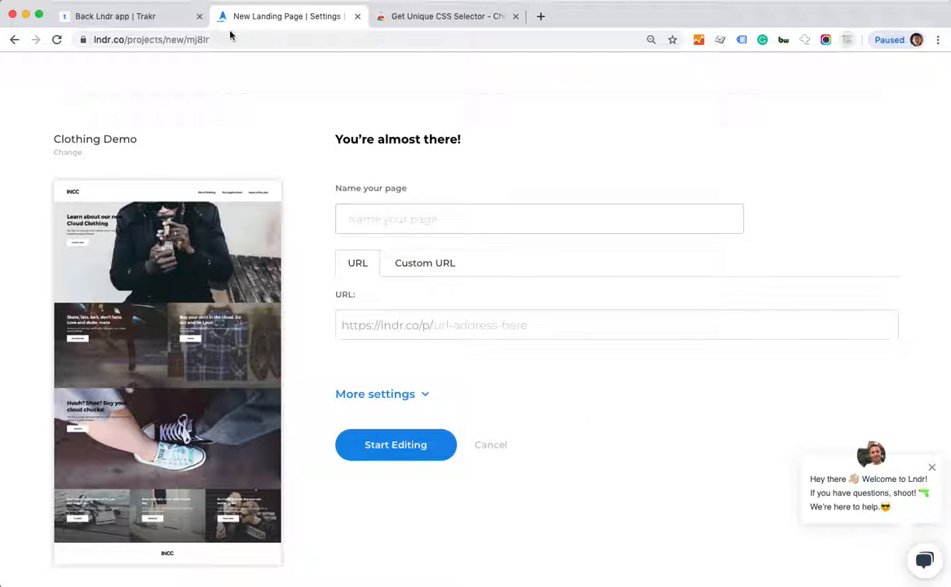
# In Trakr, paste the copied selector into the click action of the /projects/new/mj8lr interaction and check its text.
pyautogui.click(103, 16)
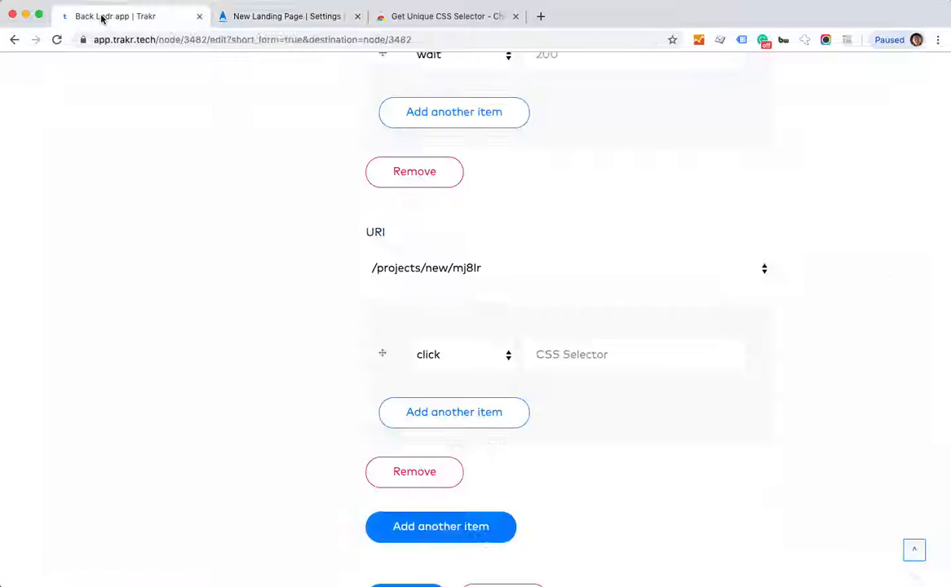
pyautogui.click(561, 360)
pyautogui.press('super+v')
pyautogui.moveTo(559, 355); pyautogui.dragTo(692, 356)
pyautogui.click(694, 356)
# Add a wait action of 100 milliseconds after the Custom URL click action.
pyautogui.click(471, 410)
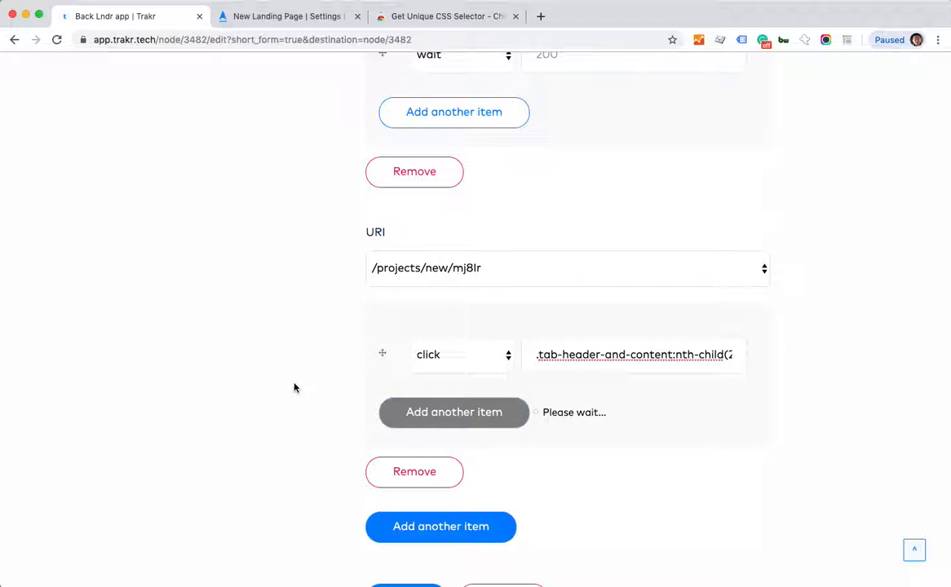
pyautogui.scroll(-2, 326, 383)
pyautogui.click(459, 365)
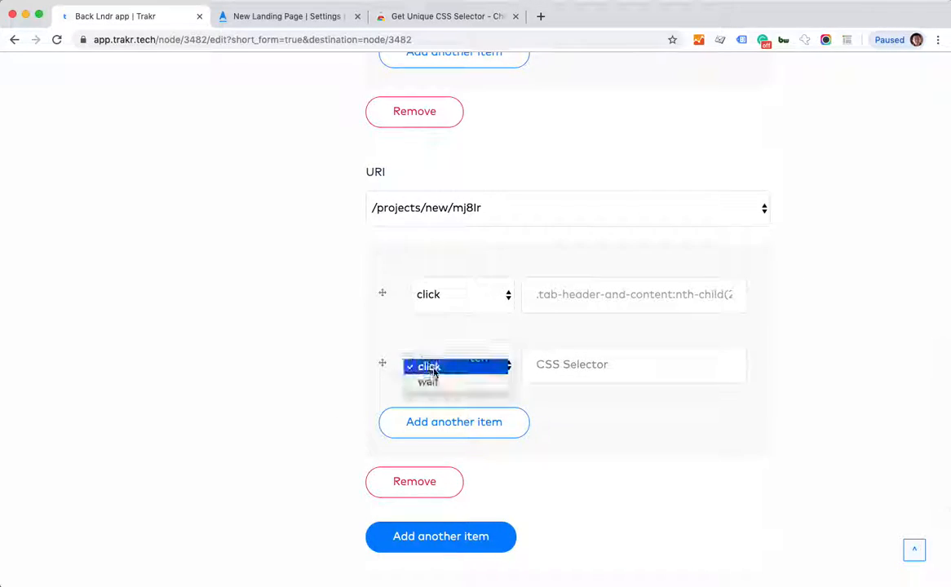
pyautogui.click(478, 382)
pyautogui.write('100')
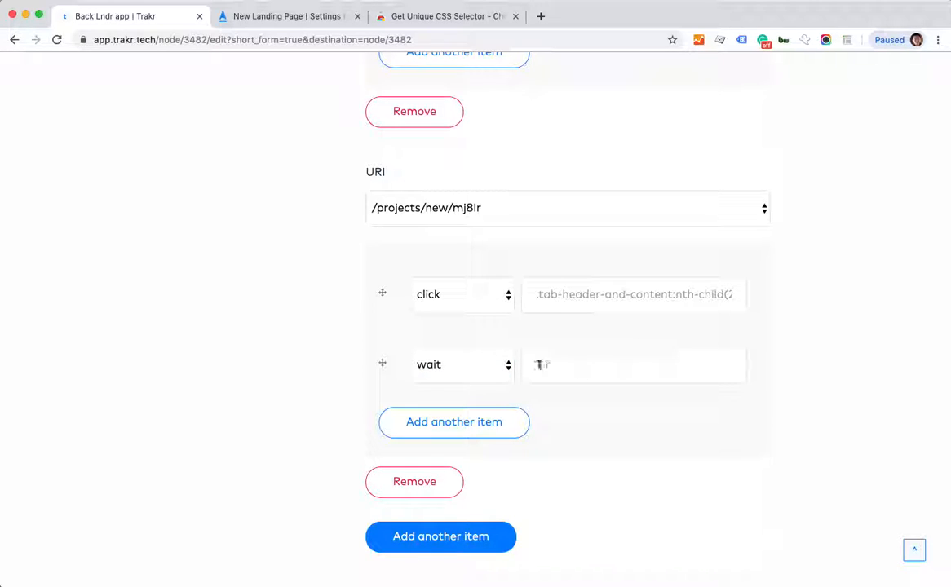
# Add a click action using the selector copied from Lndr's More settings link, .dashboard-setting__more > span.
pyautogui.click(426, 420)
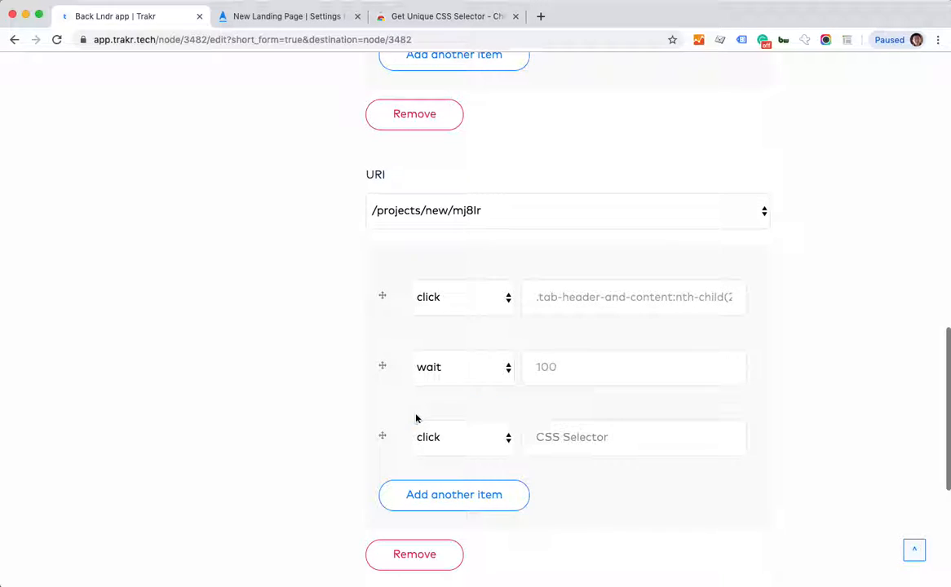
pyautogui.click(272, 20)
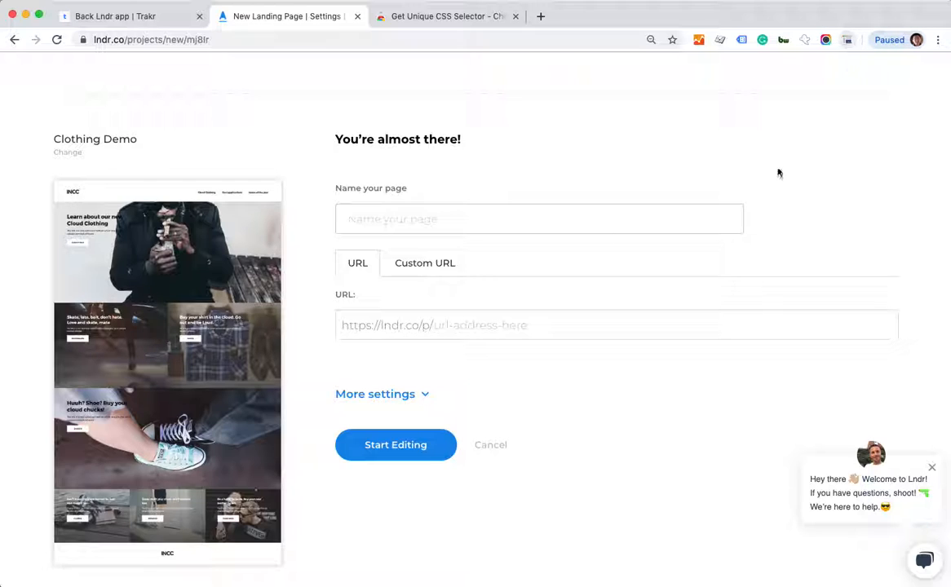
pyautogui.rightClick(383, 394)
pyautogui.click(445, 468)
pyautogui.click(84, 16)
pyautogui.scroll(-2, 489, 384)
pyautogui.click(564, 373)
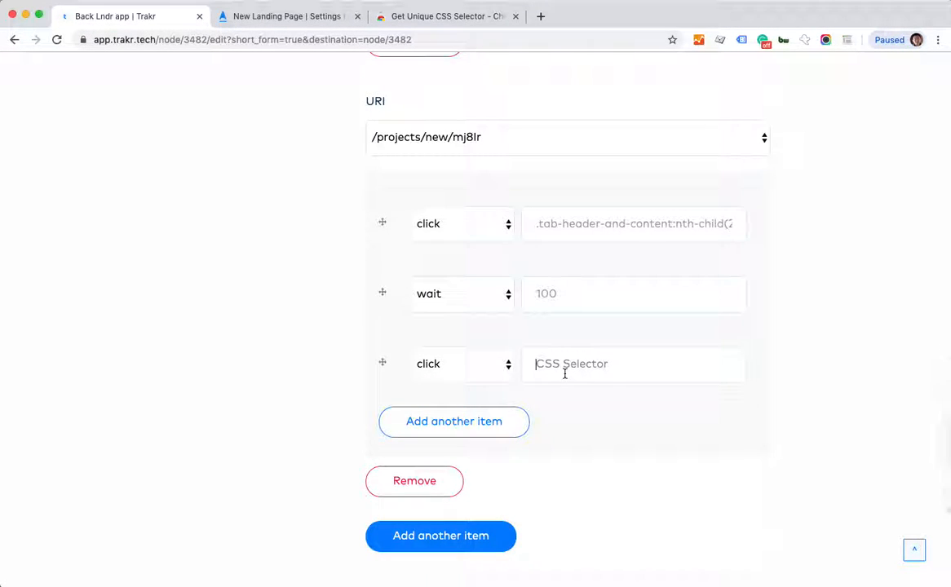
pyautogui.press('super+v')
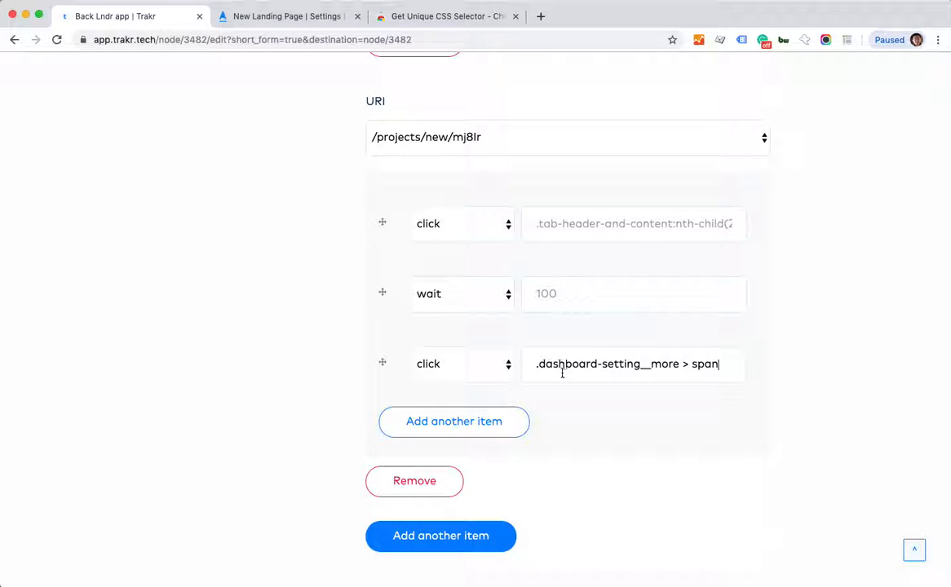
# Add a wait action below the More settings click action.
pyautogui.click(453, 422)
pyautogui.click(452, 431)
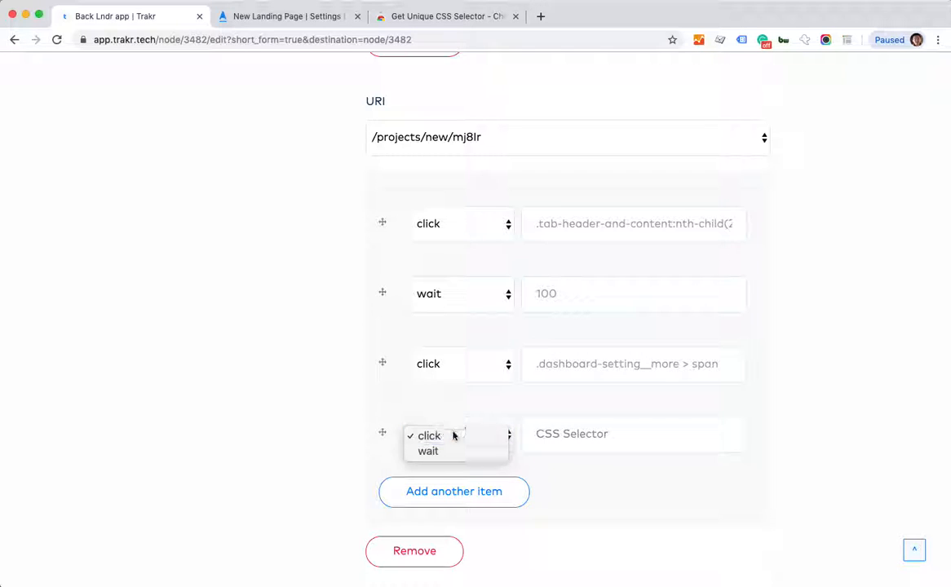
pyautogui.click(432, 451)
# In Lndr, expand More settings and examine the length and fields of the expanded settings section.
pyautogui.click(317, 18)
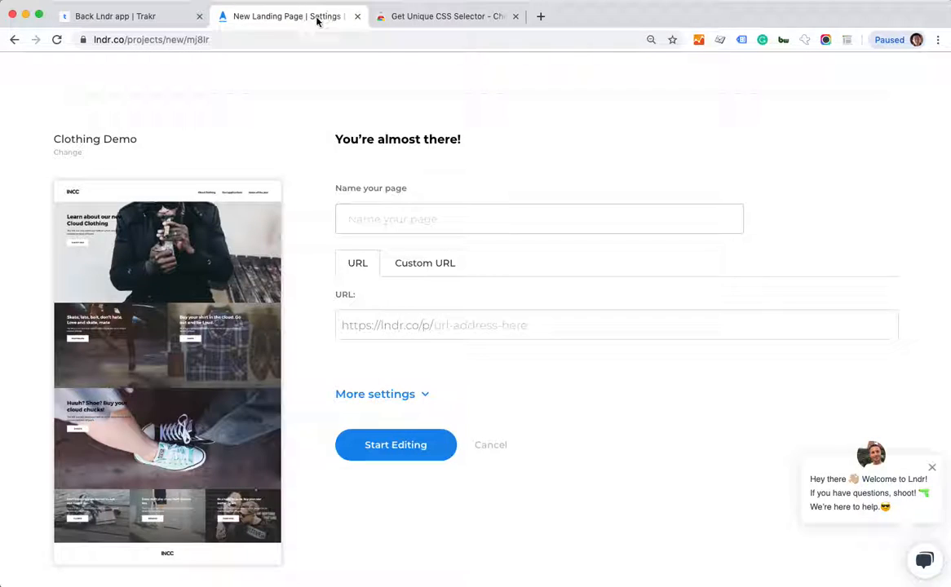
pyautogui.click(388, 394)
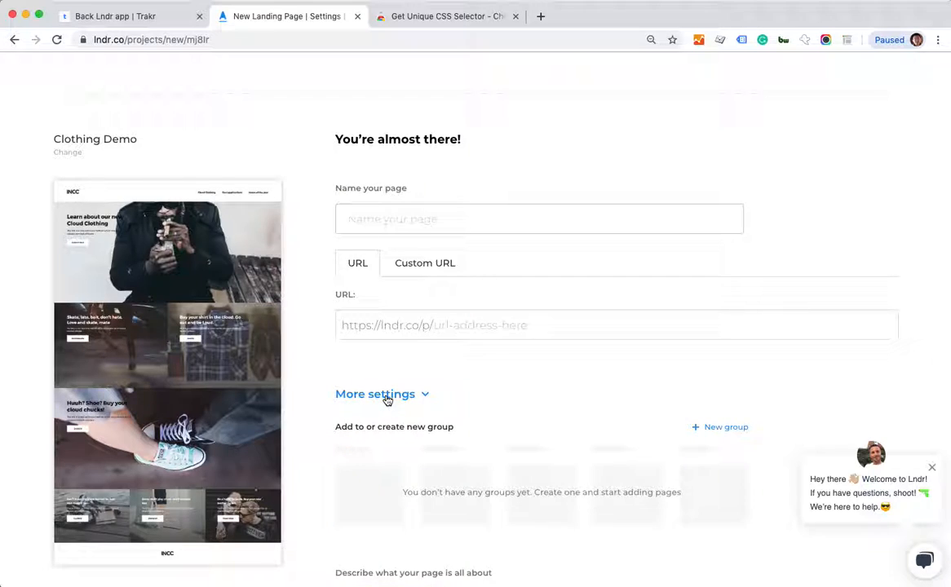
pyautogui.scroll(-3, 388, 326)
pyautogui.click(391, 208)
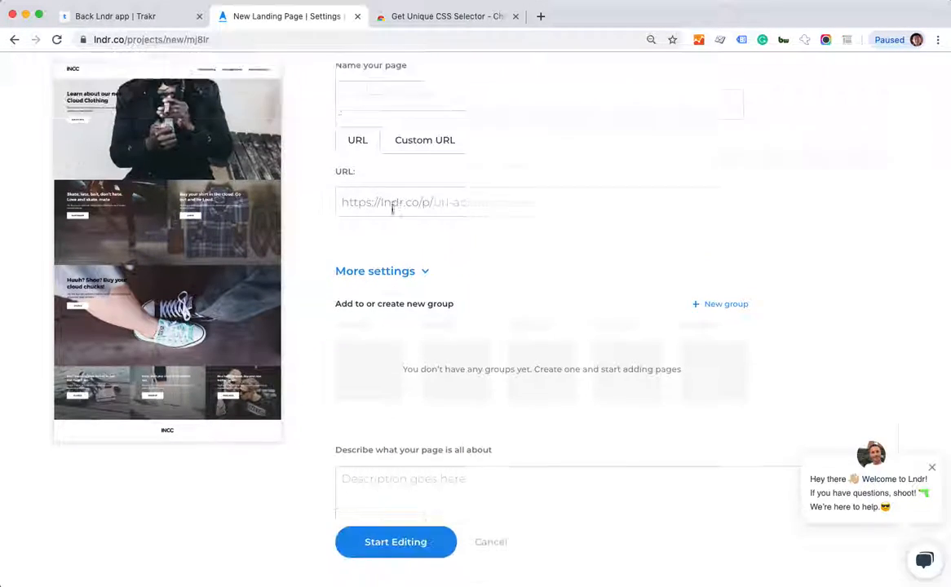
pyautogui.click(389, 390)
pyautogui.scroll(-3, 388, 390)
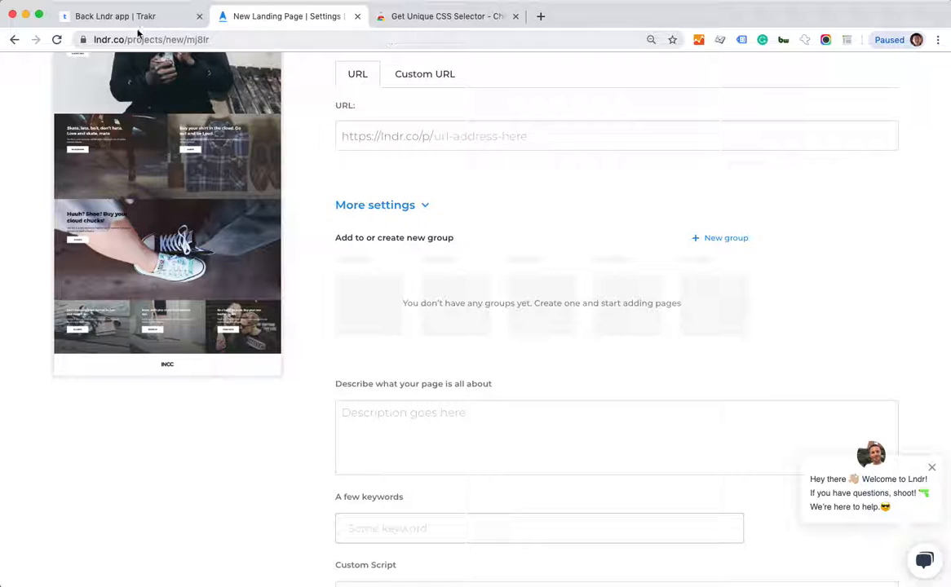
pyautogui.scroll(-4, 483, 270)
pyautogui.scroll(1, 485, 273)
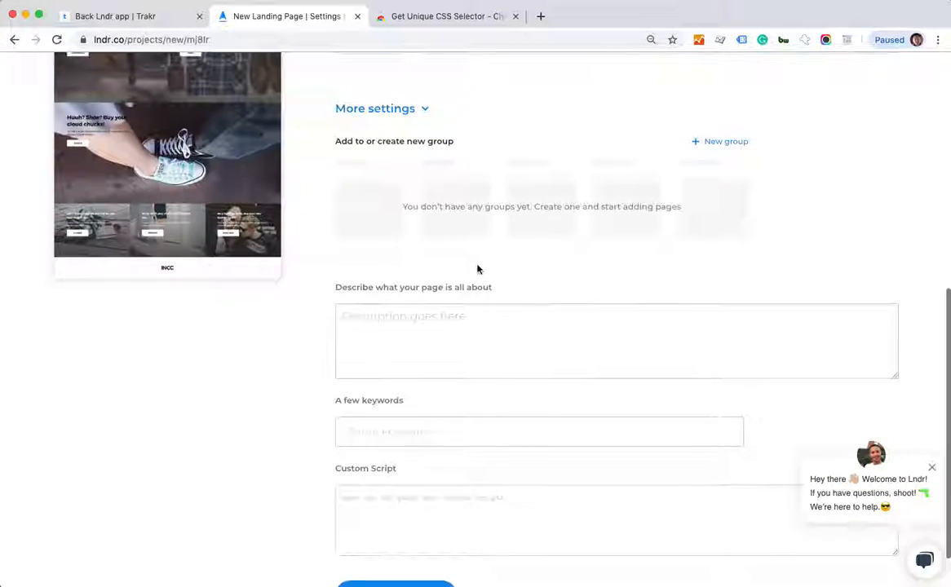
# In Trakr, set the wait action after the More settings click to 1000 milliseconds.
pyautogui.click(133, 22)
pyautogui.click(618, 441)
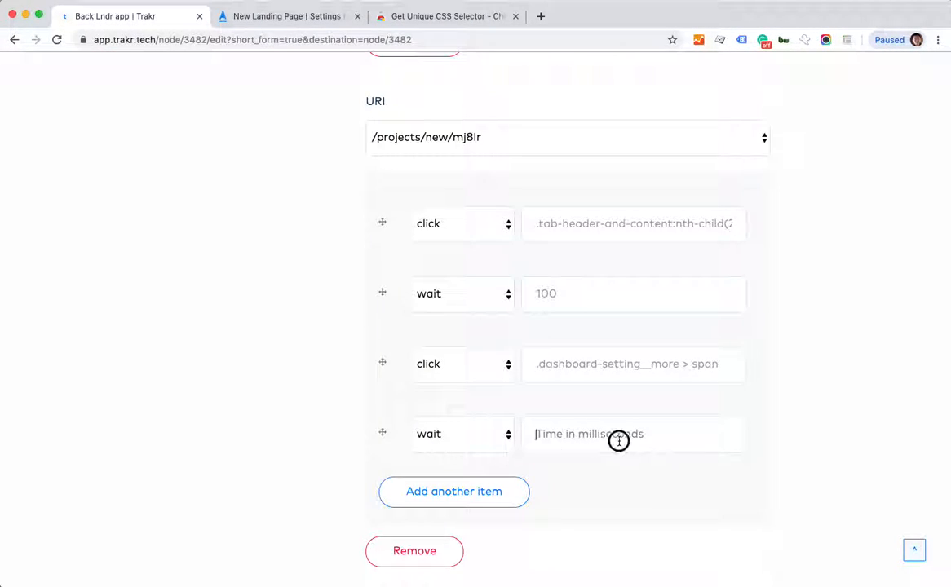
pyautogui.write('1000')
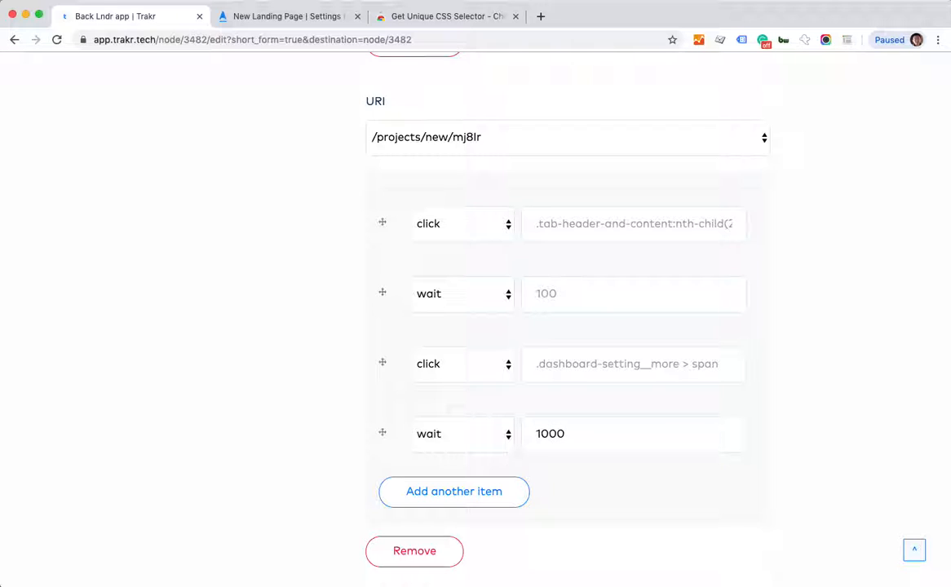
pyautogui.click(176, 410)
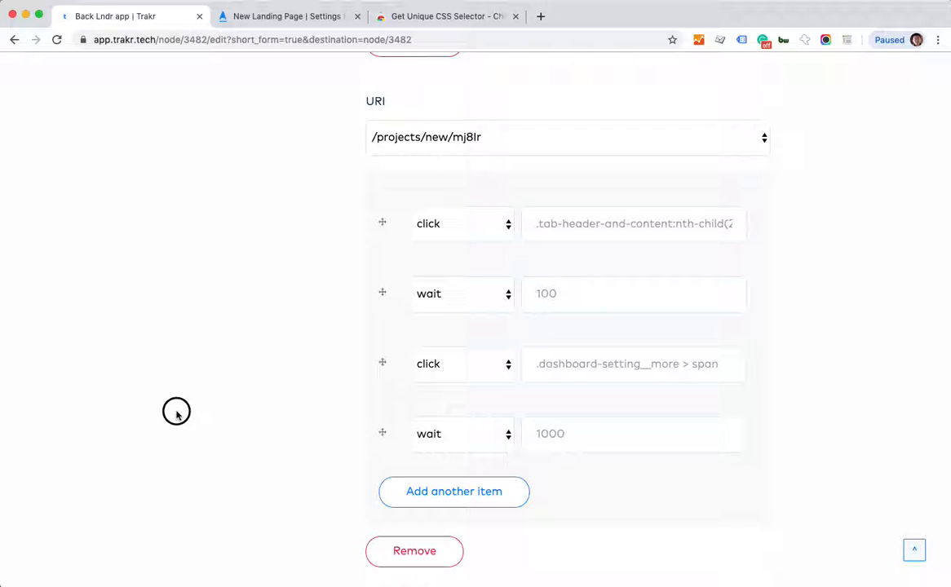
# Add another click action, then in Lndr preview the New group dropdown and copy its link's unique CSS selector.
pyautogui.click(476, 499)
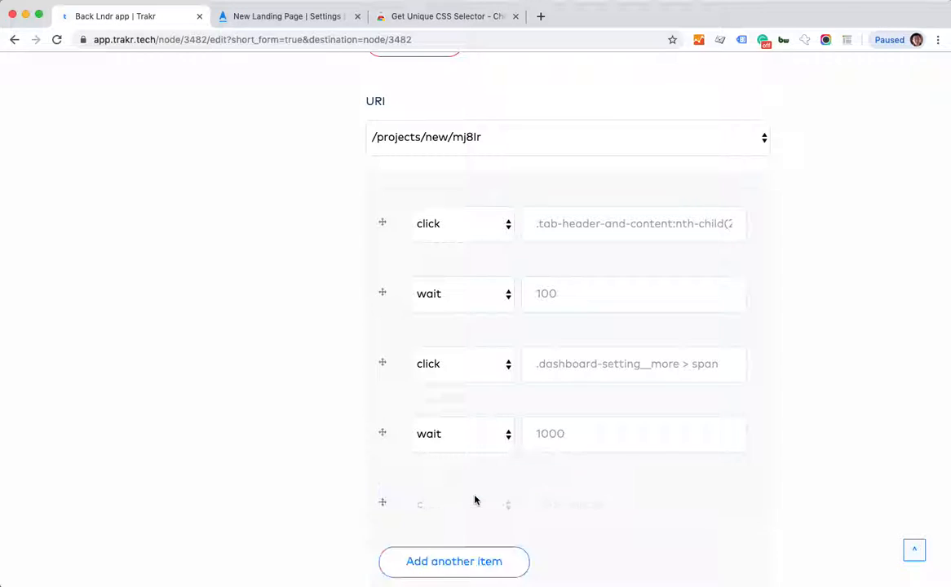
pyautogui.click(260, 15)
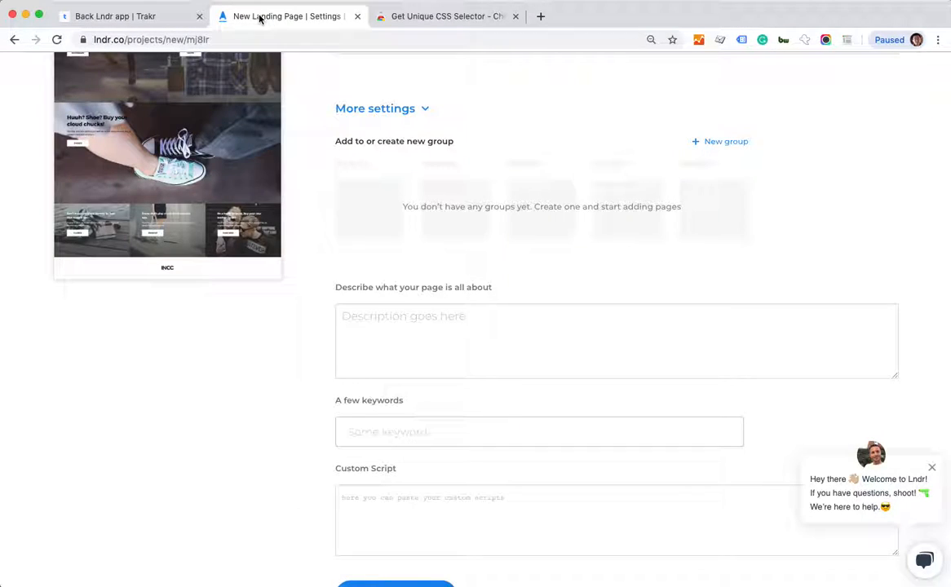
pyautogui.scroll(1, 658, 155)
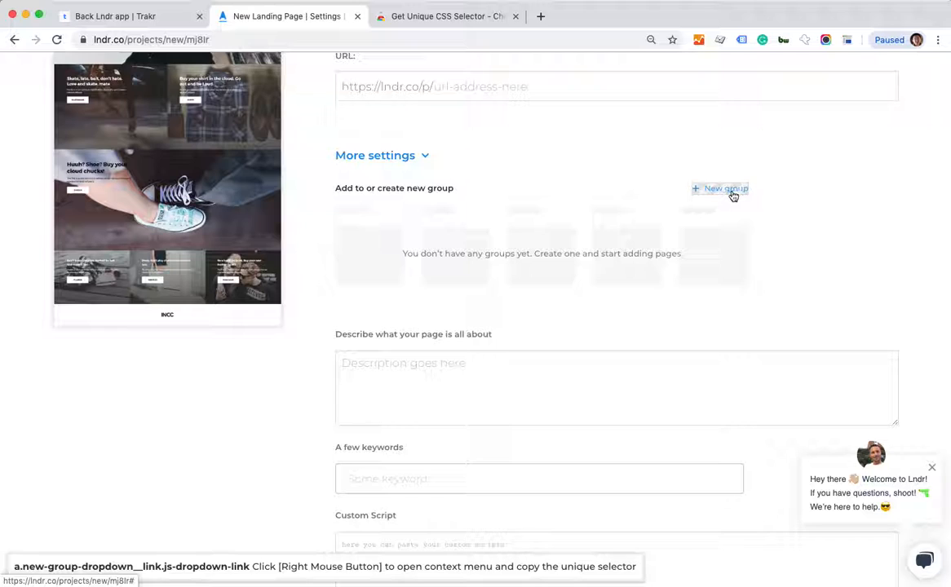
pyautogui.click(848, 40)
pyautogui.click(741, 189)
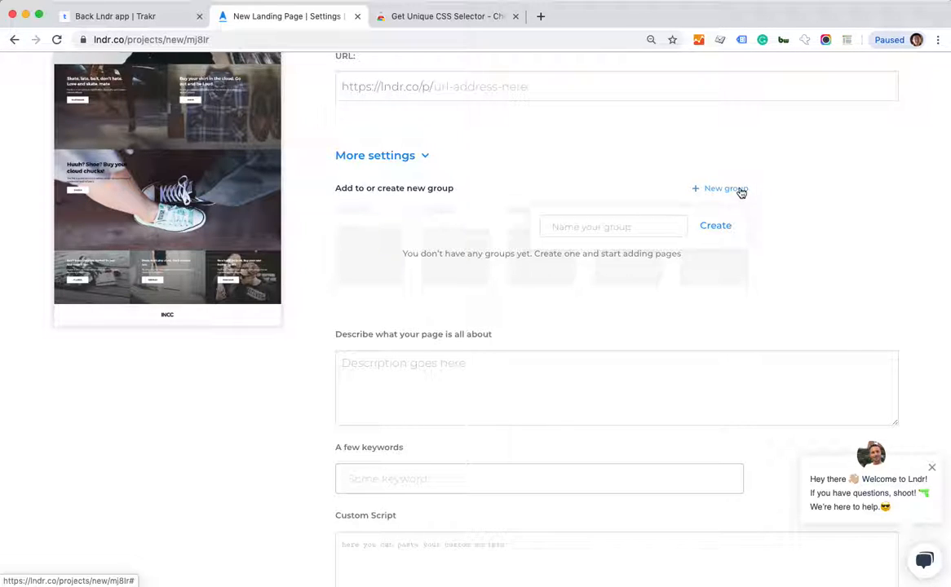
pyautogui.click(743, 190)
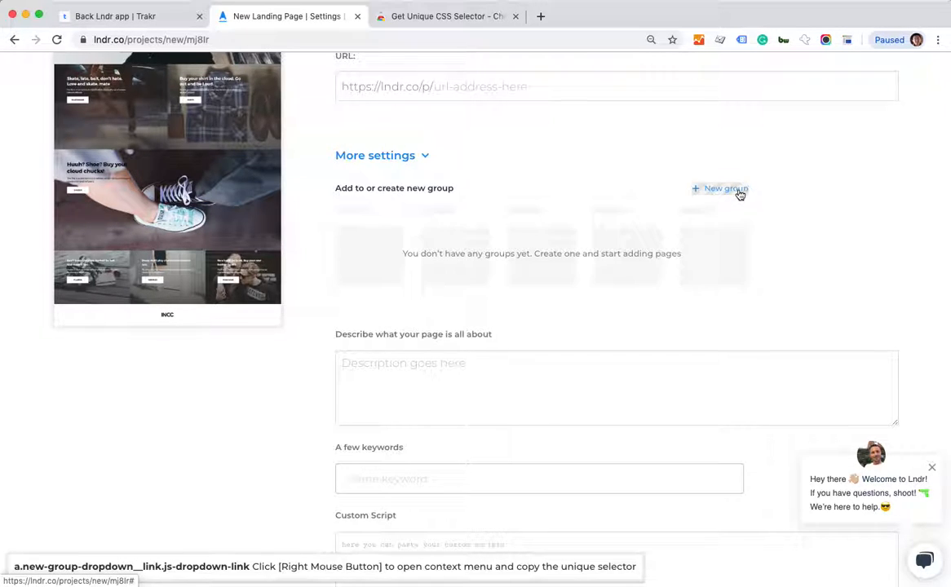
pyautogui.rightClick(737, 190)
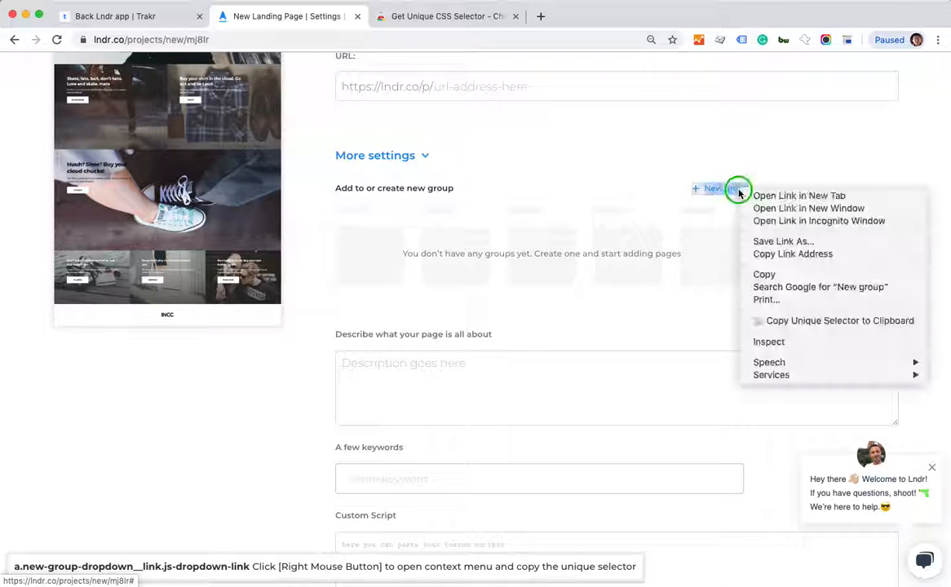
pyautogui.click(787, 320)
# In Trakr, paste .new-group-dropdown__link as the last click action's selector and add another action below it.
pyautogui.click(421, 19)
pyautogui.click(138, 20)
pyautogui.scroll(-2, 449, 420)
pyautogui.click(589, 445)
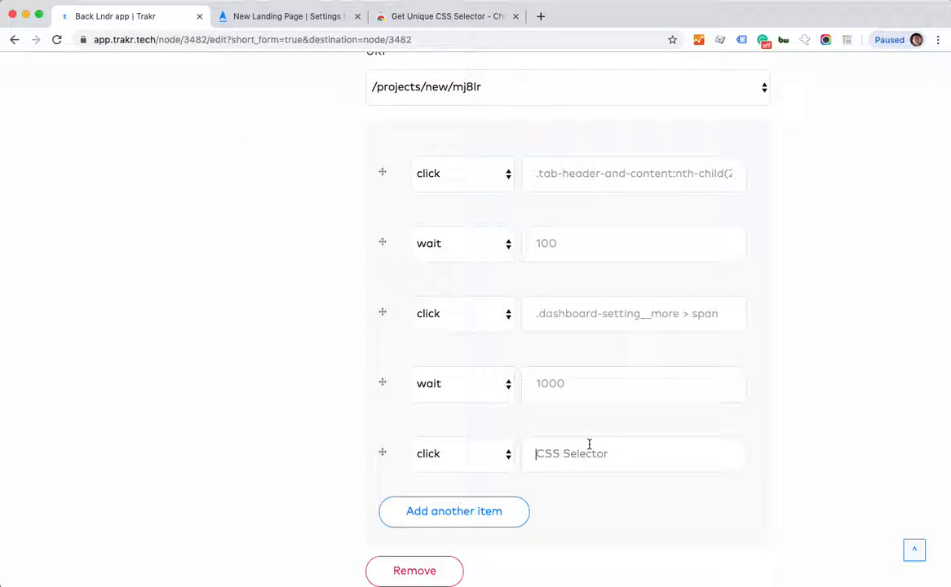
pyautogui.press('super+v')
pyautogui.scroll(-2, 587, 446)
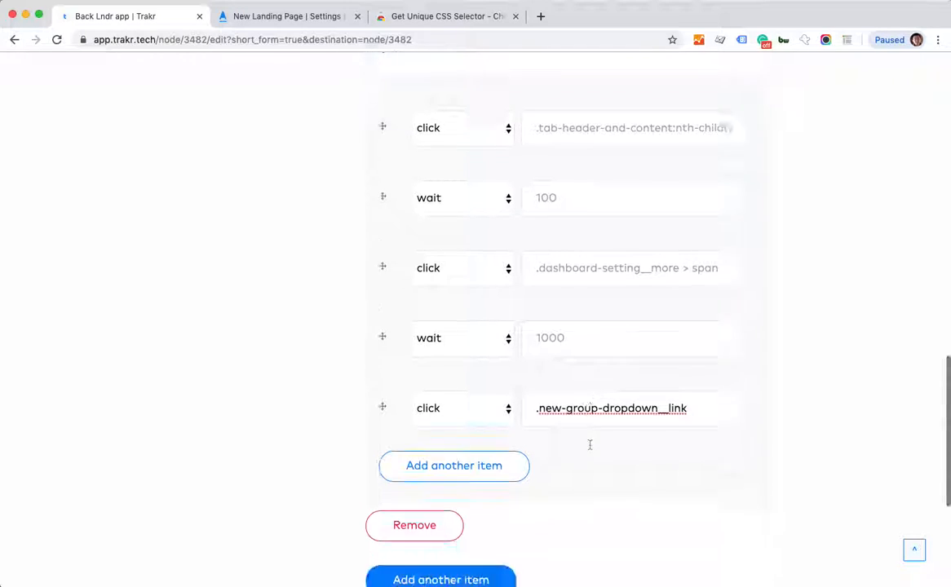
pyautogui.click(451, 458)
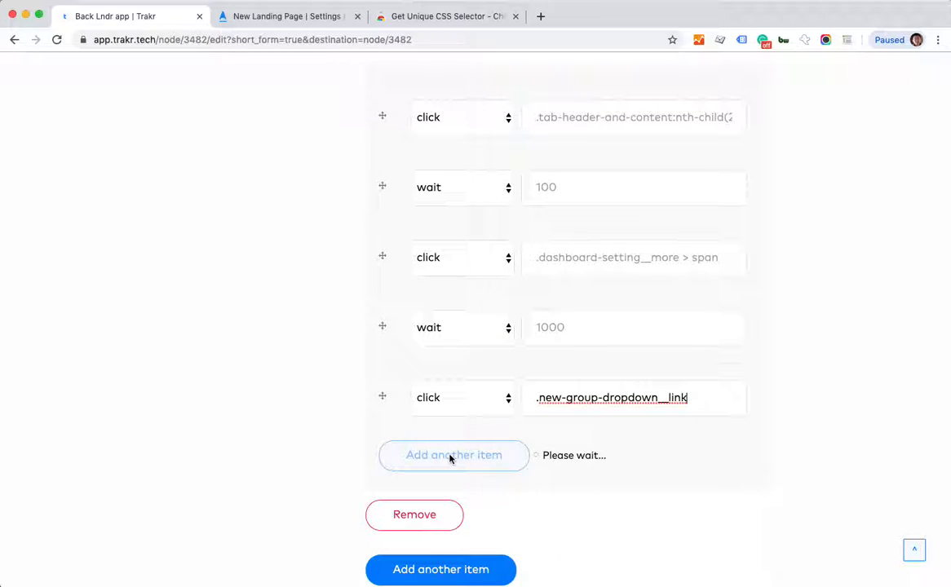
# Make the new action after the .new-group-dropdown__link click a wait of 200 milliseconds.
pyautogui.click(484, 467)
pyautogui.click(457, 483)
pyautogui.click(611, 467)
pyautogui.write('200')
pyautogui.click(214, 406)
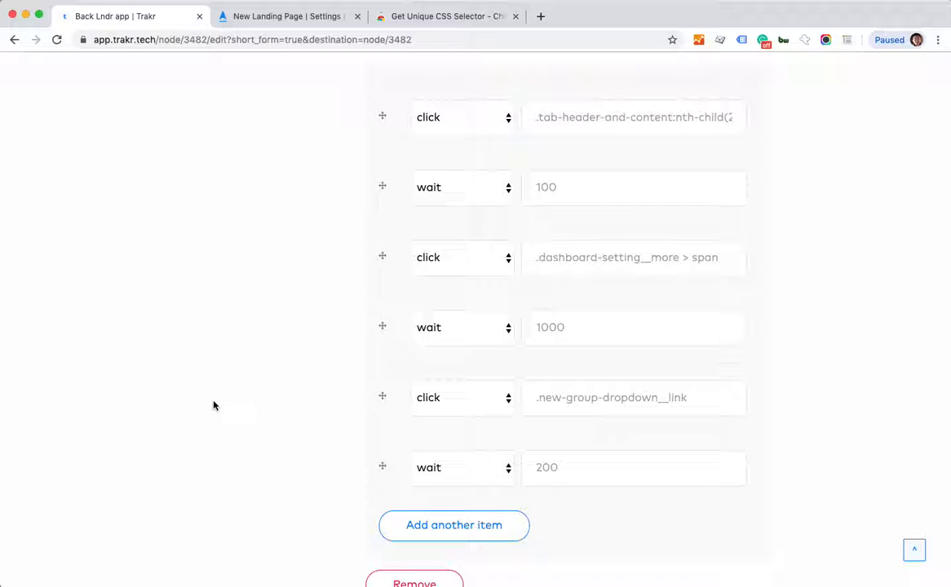
# Review the configured click and wait actions for the /templates and /projects/new/mj8lr URIs, including the wait after the More settings click.
pyautogui.scroll(20, 214, 406)
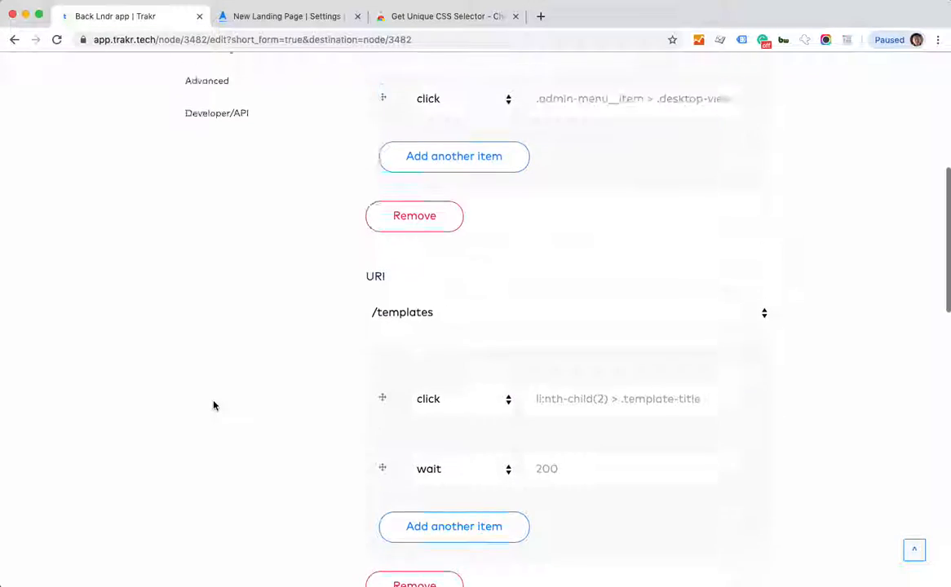
pyautogui.scroll(-15, 214, 405)
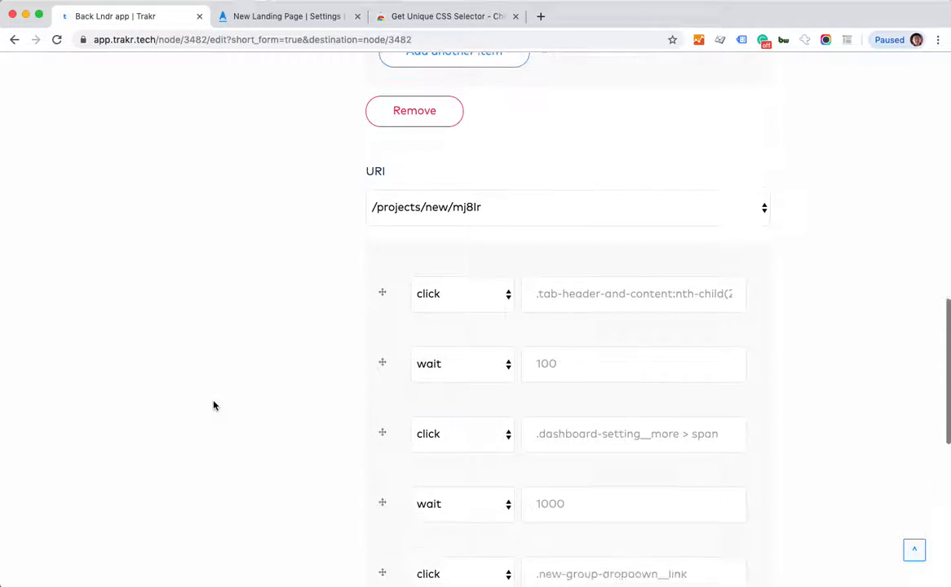
pyautogui.scroll(-5, 213, 406)
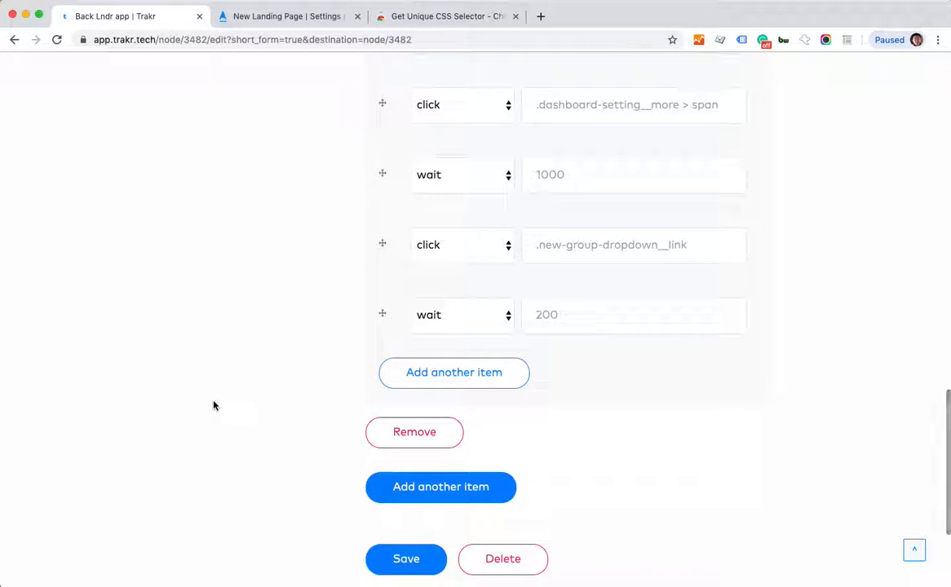
pyautogui.scroll(-1, 213, 405)
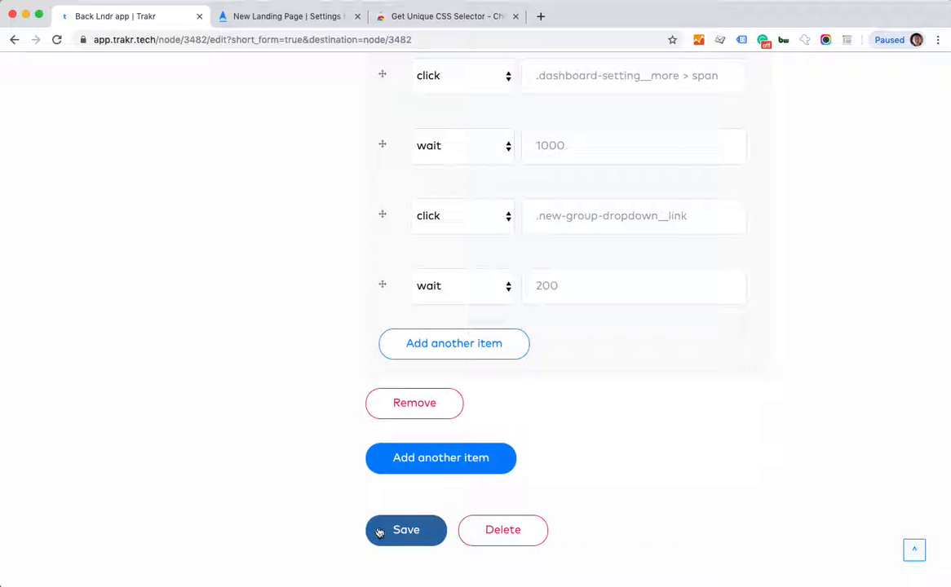
pyautogui.scroll(1, 292, 516)
pyautogui.scroll(10, 292, 515)
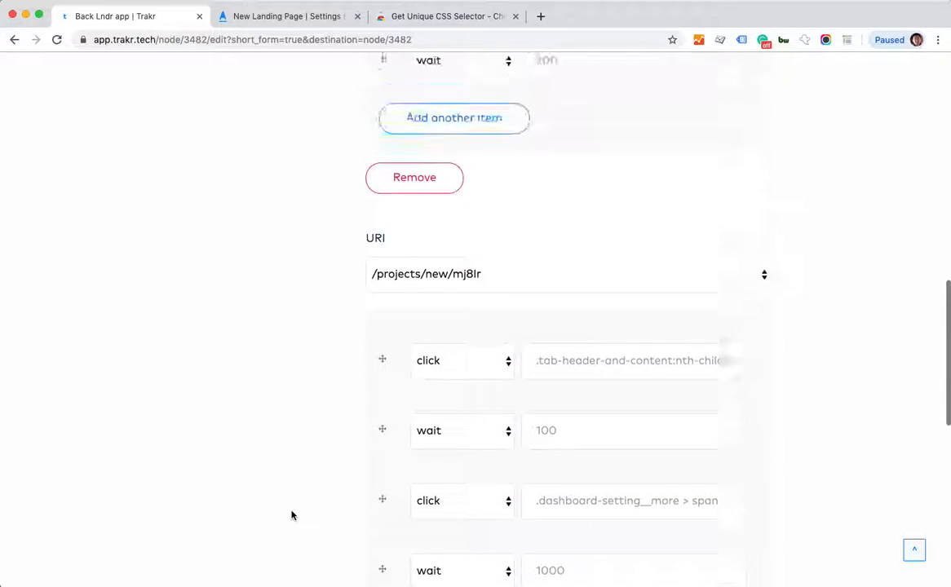
pyautogui.scroll(4, 292, 515)
pyautogui.scroll(-2, 292, 515)
pyautogui.scroll(-8, 292, 516)
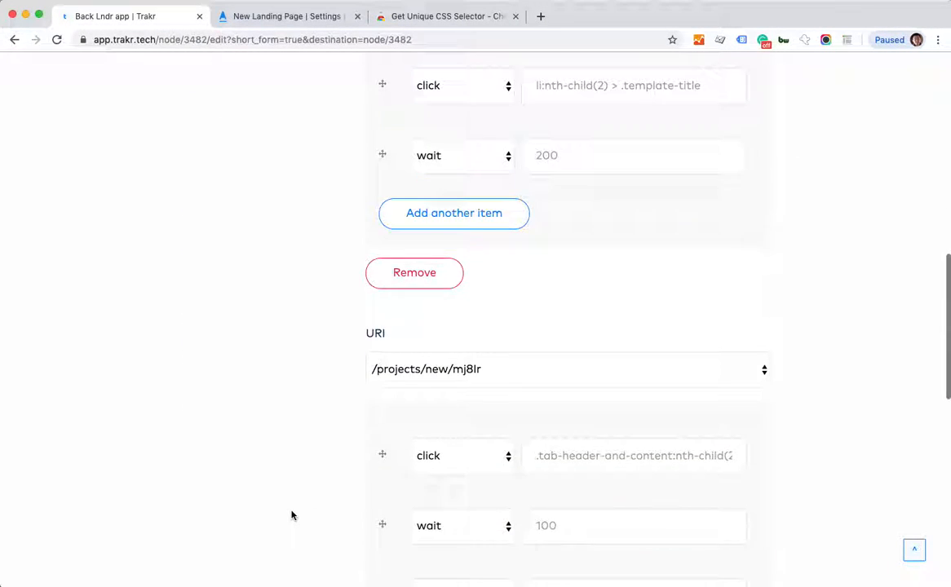
pyautogui.scroll(-4, 292, 515)
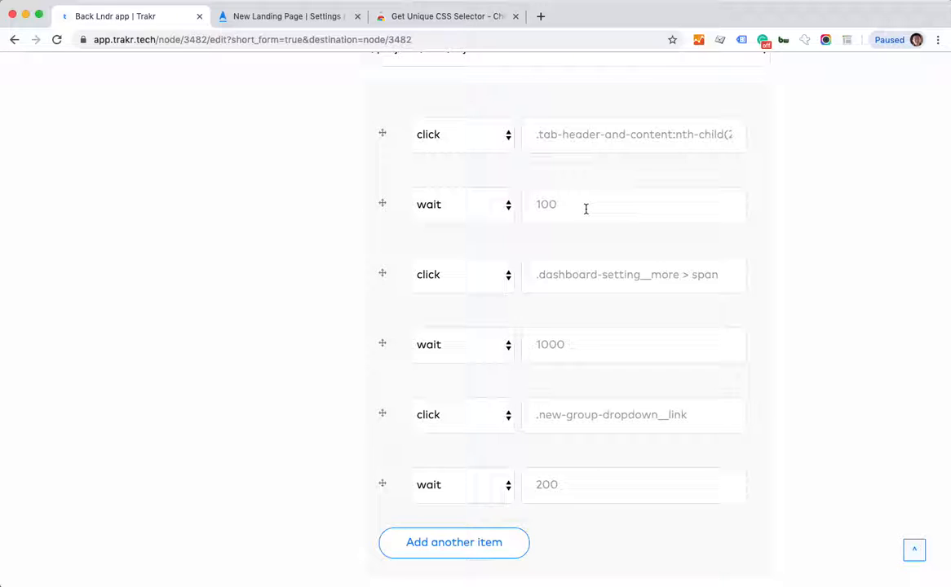
pyautogui.click(586, 352)
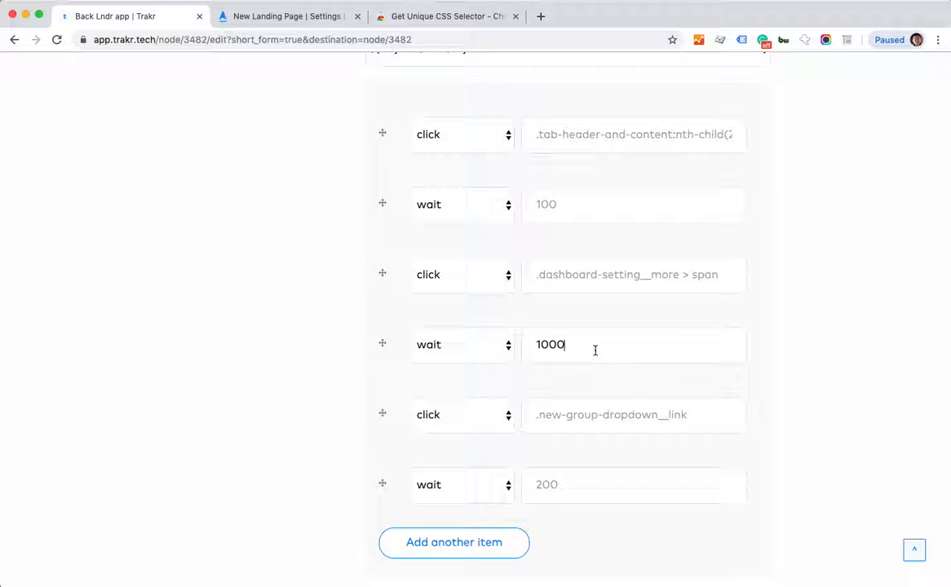
pyautogui.click(228, 343)
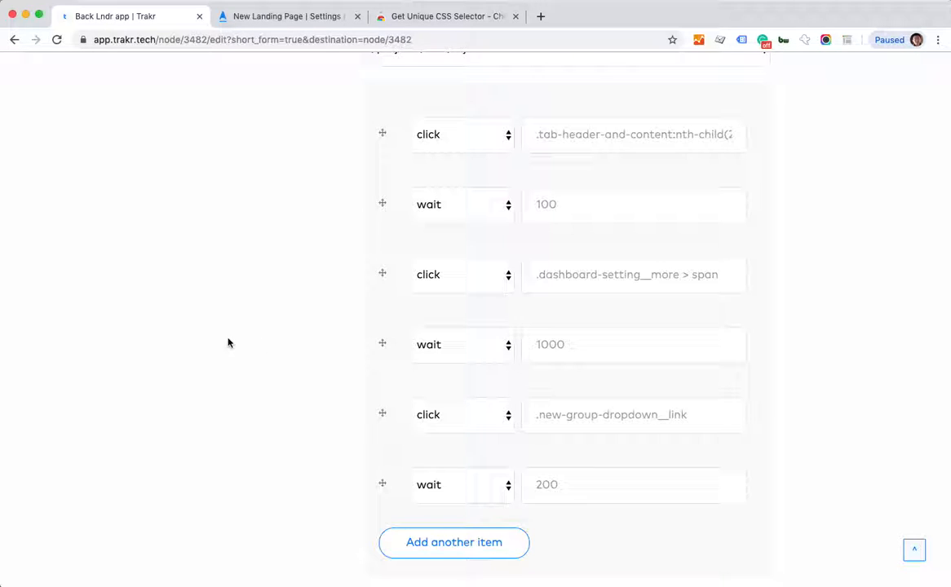